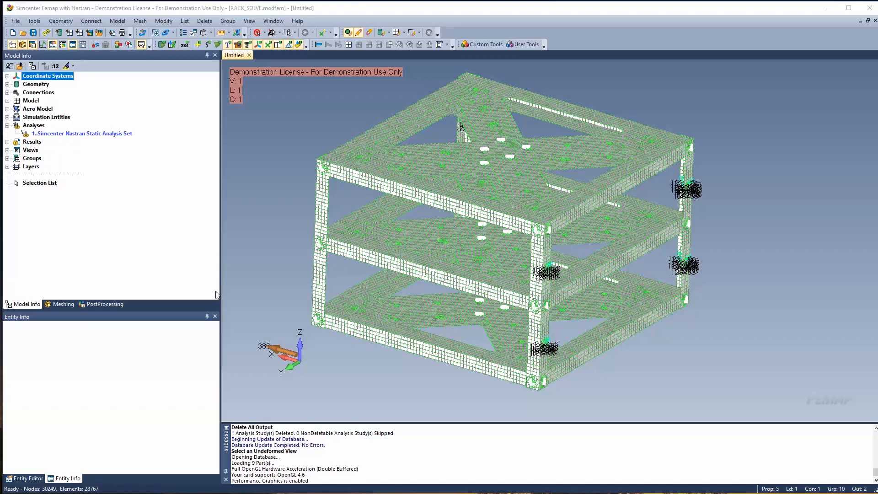
# - Run the Simcenter Nastran static analysis set and close the analysis monitor once the solve finishes
pyautogui.rightClick(109, 142)
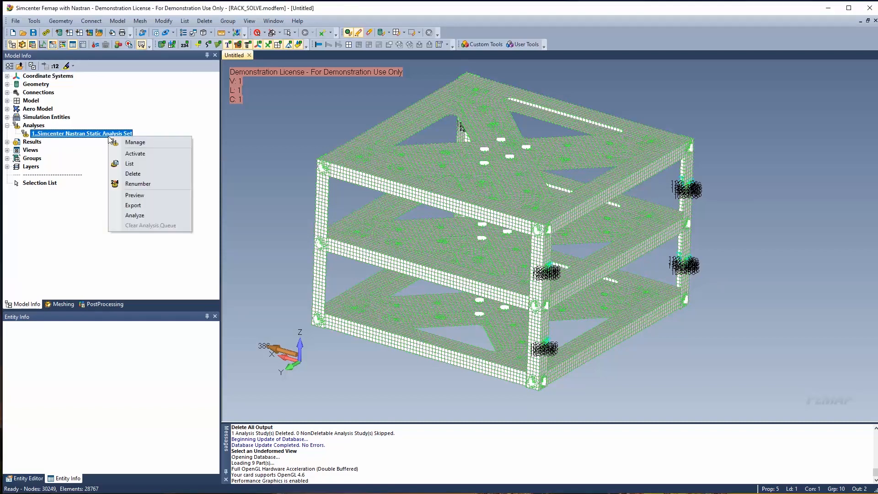
pyautogui.click(135, 215)
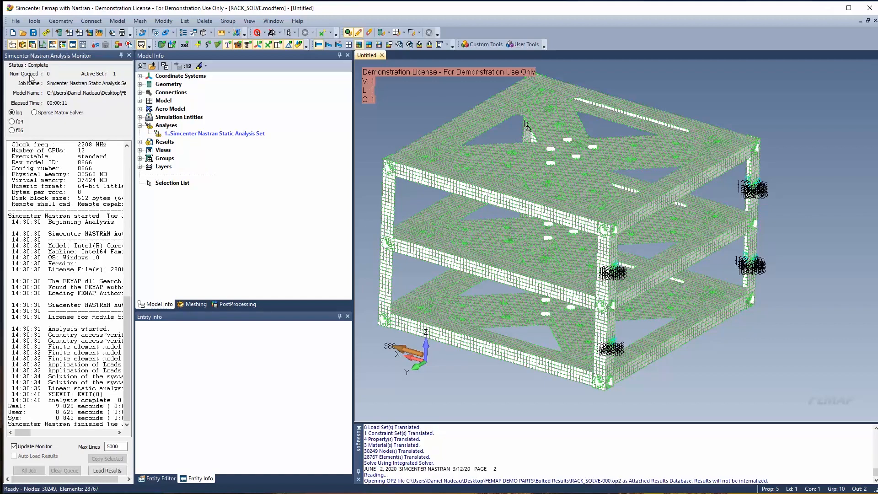
pyautogui.click(128, 55)
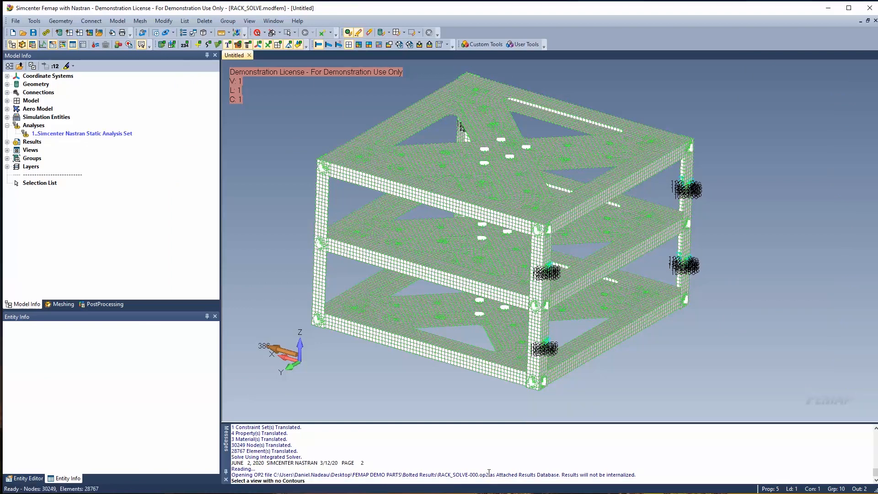
# - Check the file information of the attached results file RACK_SOLVE-000.op2
pyautogui.rightClick(32, 142)
pyautogui.click(73, 153)
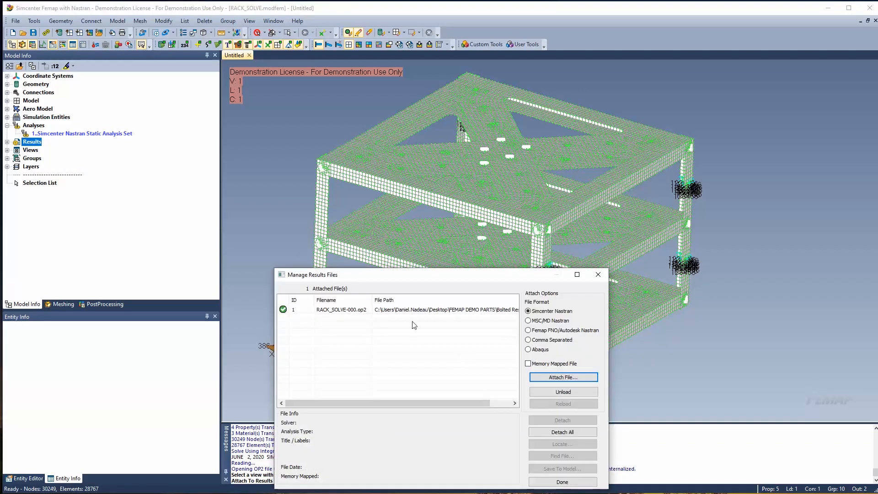
pyautogui.click(344, 311)
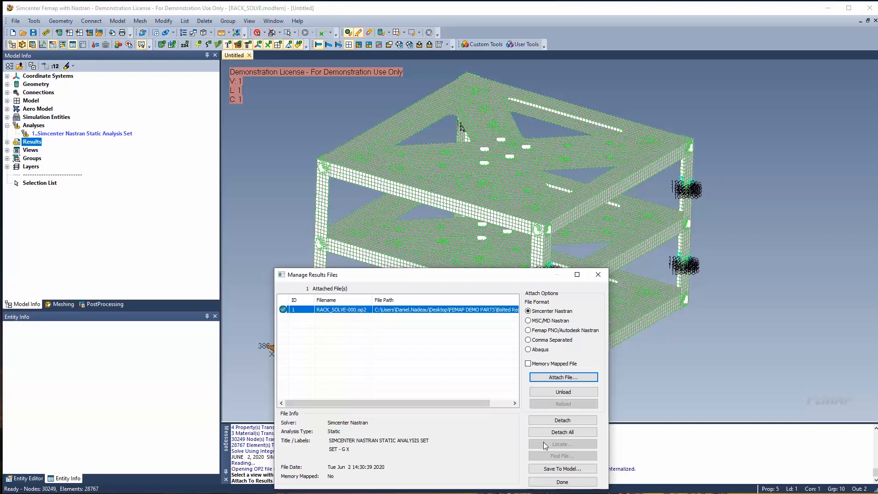
pyautogui.click(569, 482)
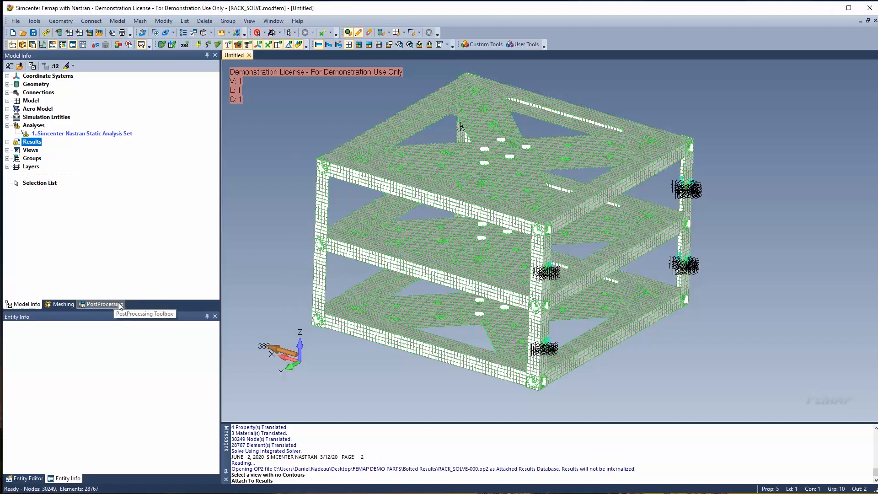
# - Display the rack's deformed shape for Total Translation in the post-processing tools and review the available output vectors
pyautogui.click(102, 304)
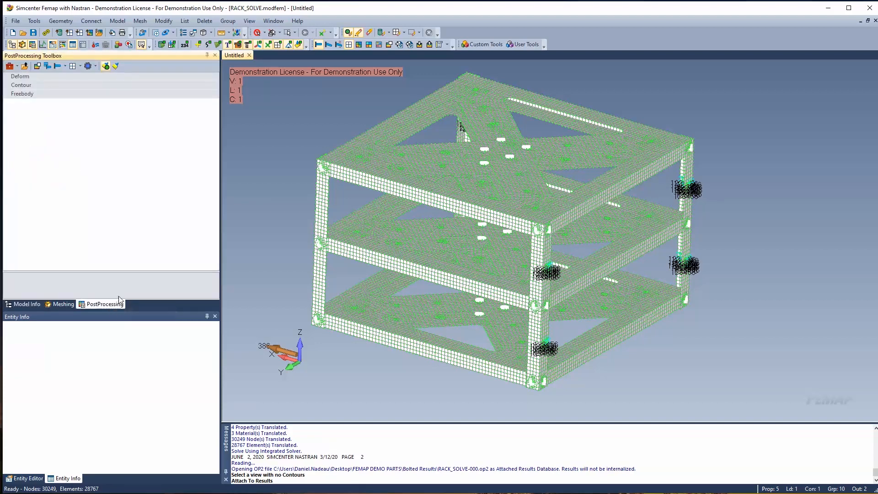
pyautogui.click(34, 78)
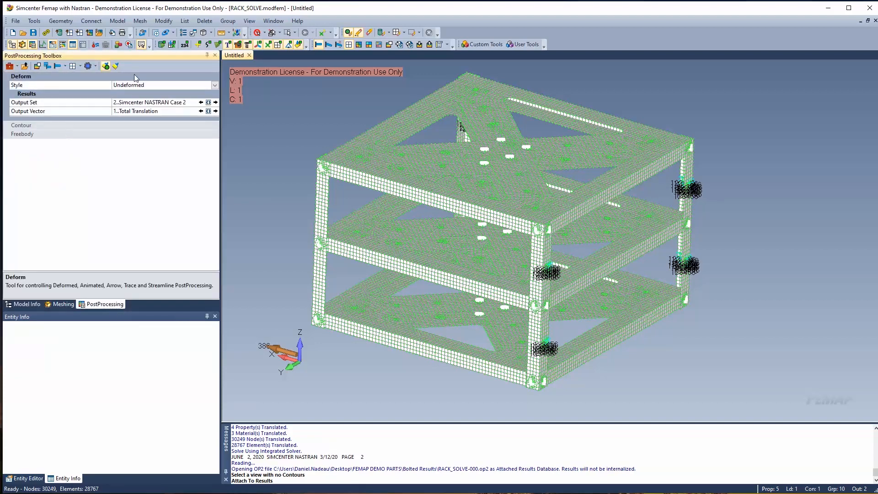
pyautogui.click(214, 85)
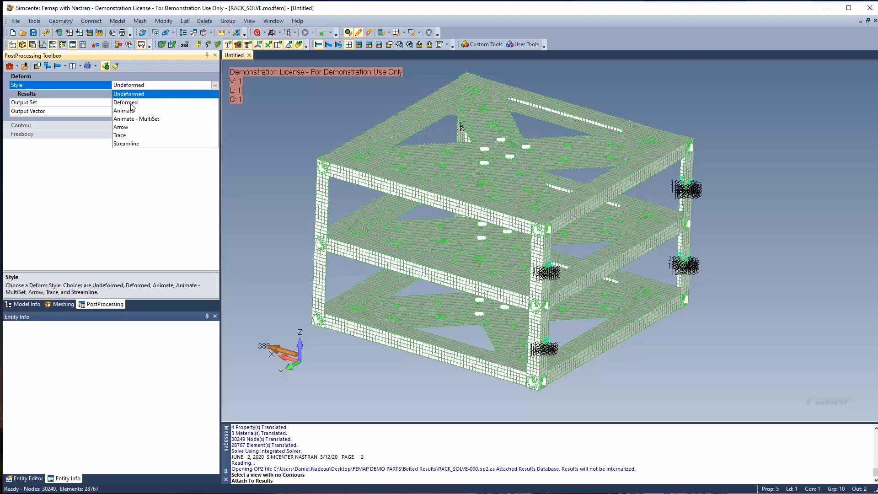
pyautogui.click(131, 104)
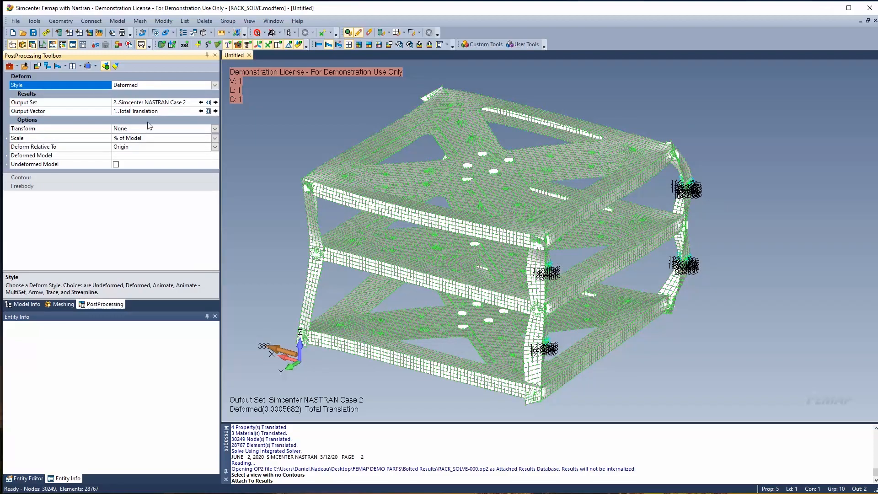
pyautogui.moveTo(459, 213)
pyautogui.mouseDown(button='middle')
pyautogui.moveTo(445, 221)
pyautogui.moveTo(433, 202)
pyautogui.moveTo(449, 202)
pyautogui.mouseUp(button='middle')
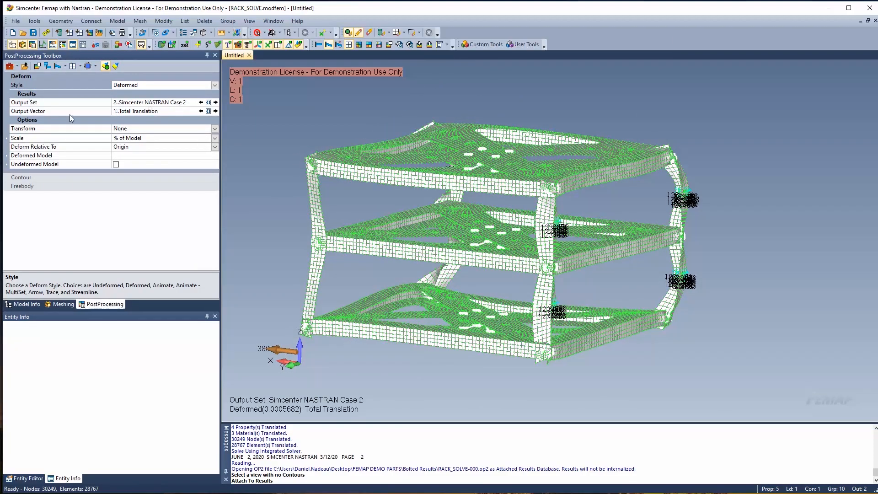
pyautogui.click(208, 111)
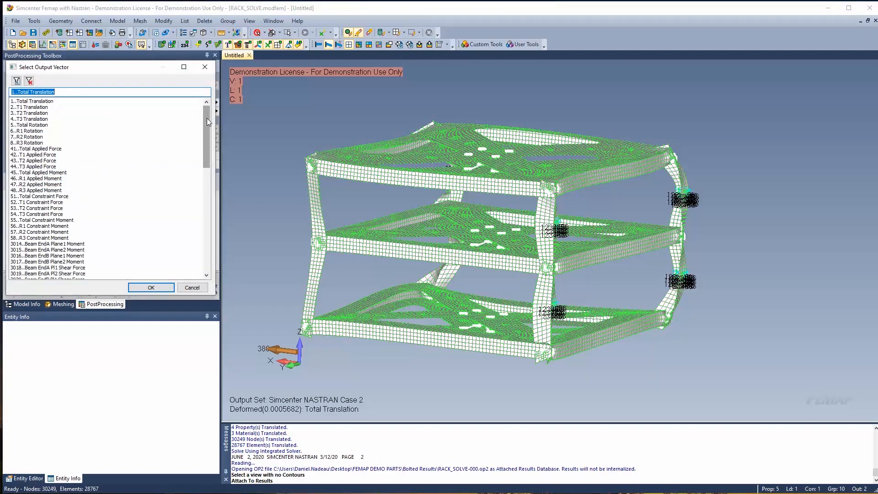
pyautogui.click(205, 67)
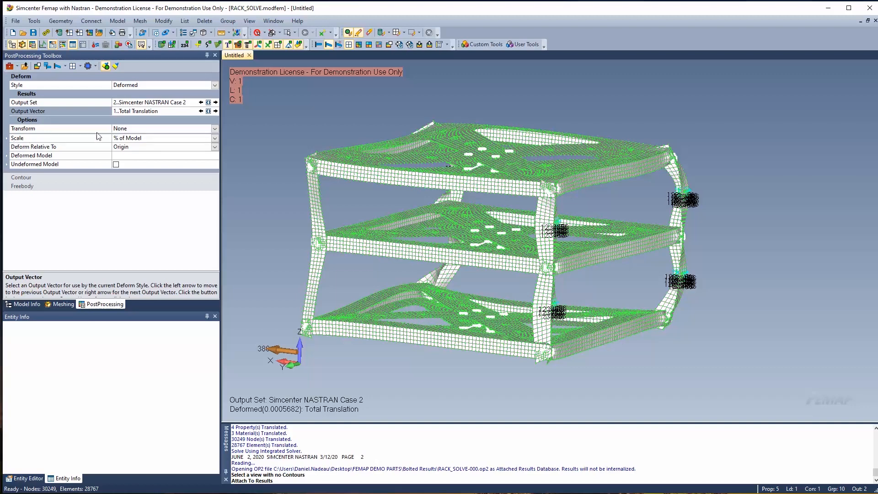
# - Try the Actual Deformations scale on the deformed shape, and return the scale to % of Model
pyautogui.click(8, 138)
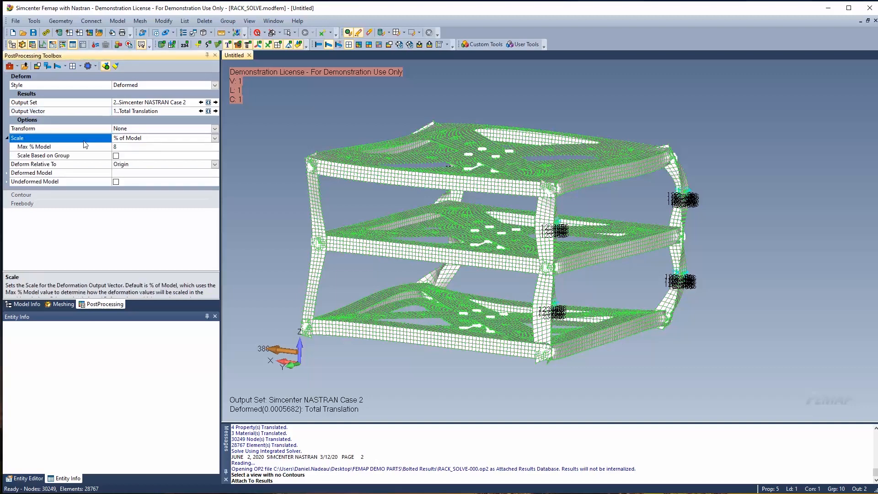
pyautogui.click(117, 147)
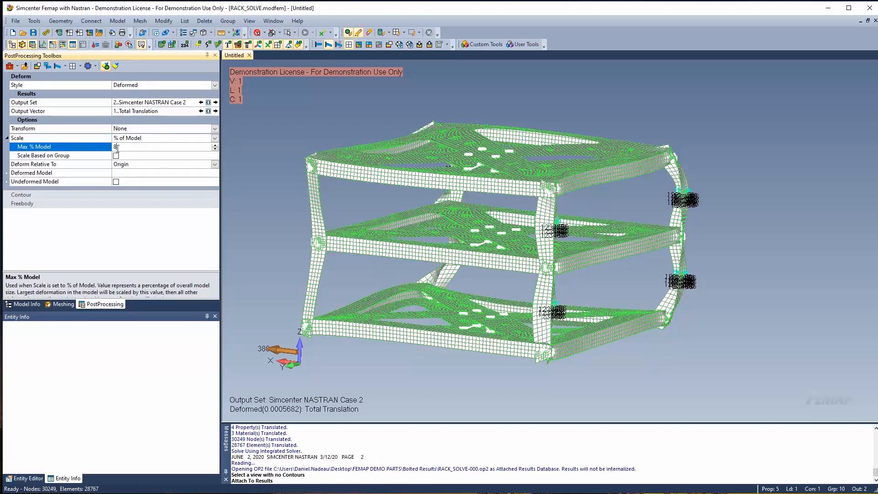
pyautogui.click(214, 138)
pyautogui.click(135, 155)
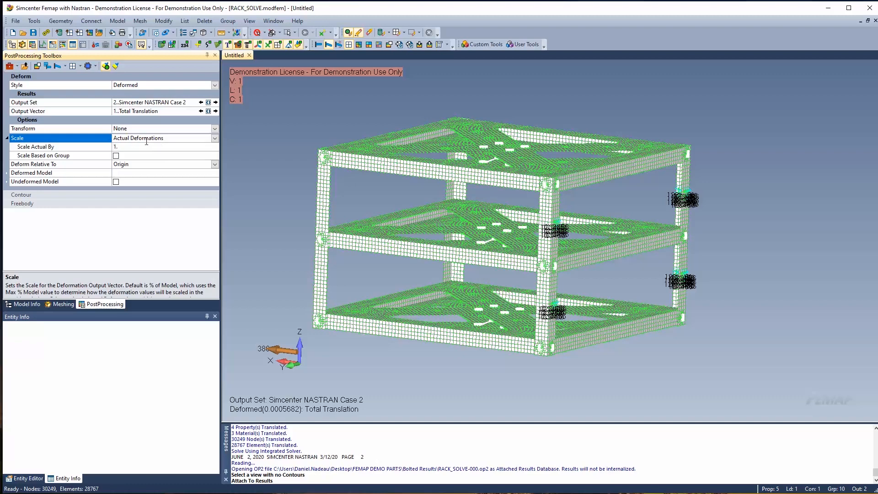
pyautogui.click(215, 138)
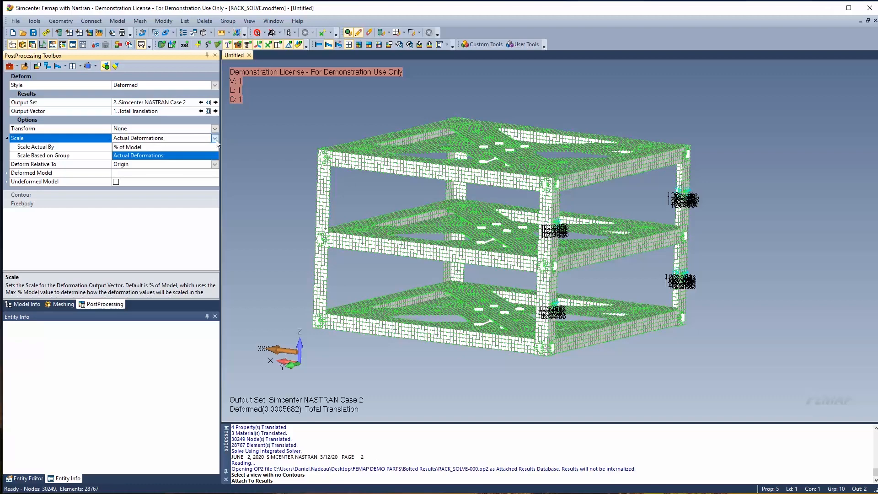
pyautogui.click(170, 148)
# - Return the deform style to Undeformed and display a contour of Plate Top VonMises Stress on the rack
pyautogui.click(215, 85)
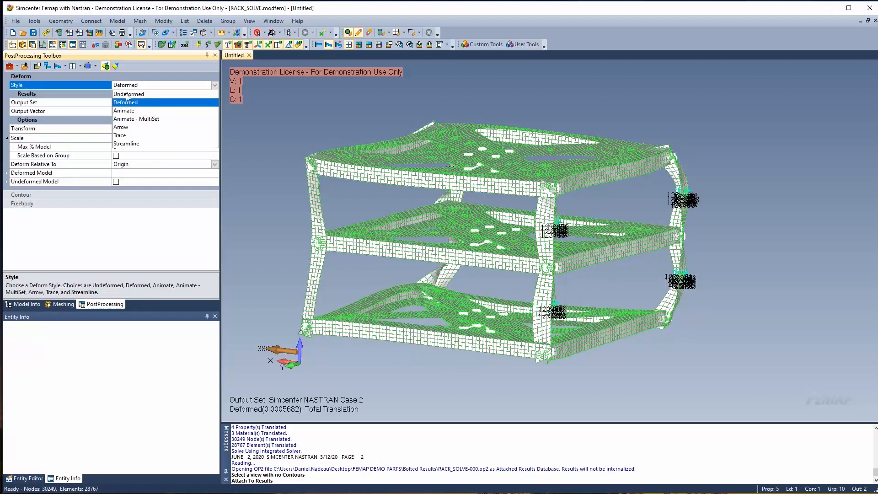
pyautogui.click(128, 93)
pyautogui.click(27, 128)
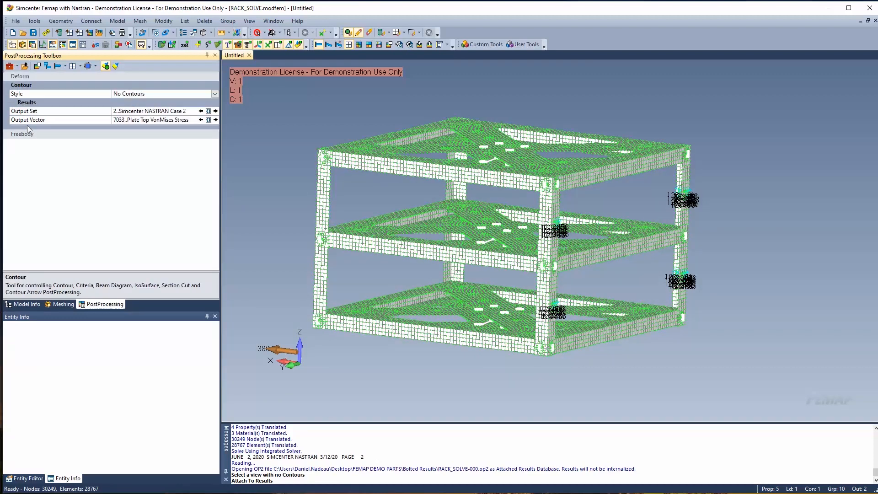
pyautogui.click(215, 94)
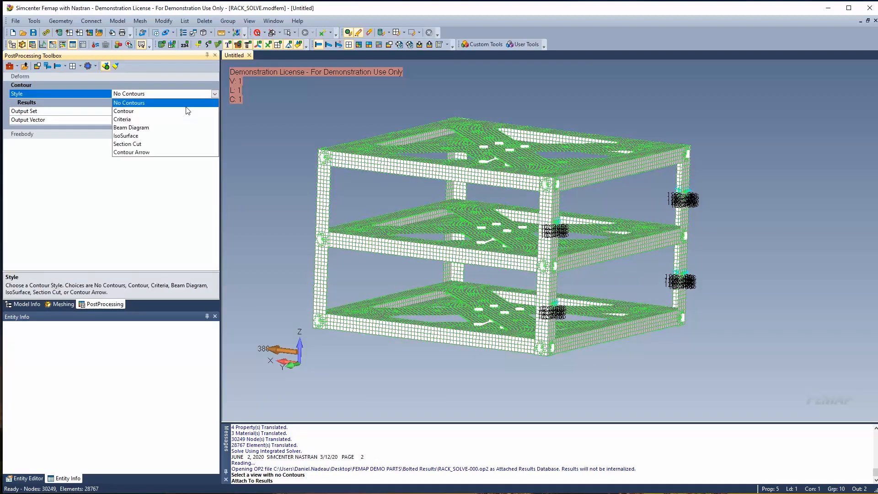
pyautogui.click(146, 112)
pyautogui.moveTo(424, 133); pyautogui.dragTo(439, 163, button='middle')
pyautogui.scroll(1, 464, 220)
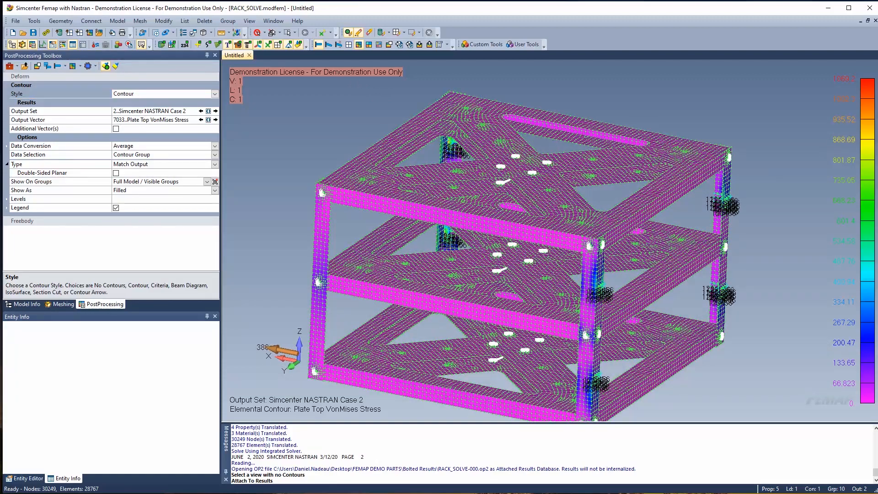
pyautogui.keyDown('ctrl'); pyautogui.moveTo(451, 247); pyautogui.dragTo(439, 214, button='middle'); pyautogui.keyUp('ctrl')
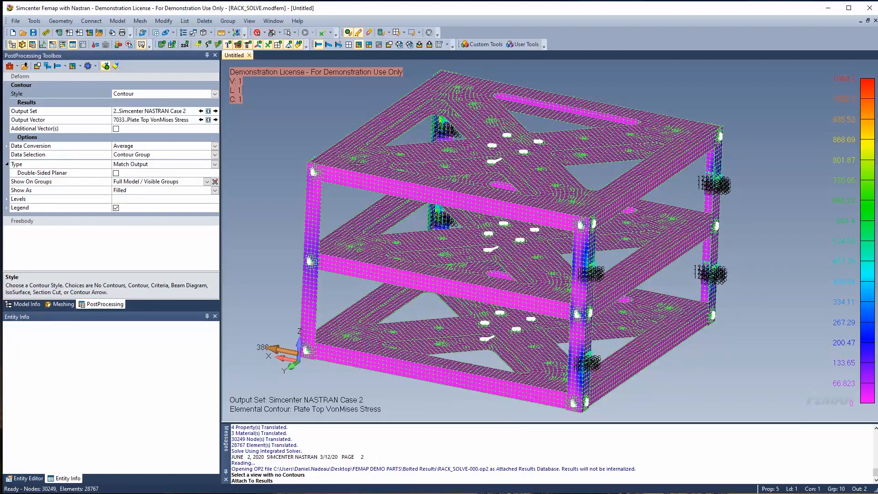
# - Hide the node symbols and turn off the filled edges so the mesh lines do not cover the contour
pyautogui.click(269, 46)
pyautogui.click(210, 33)
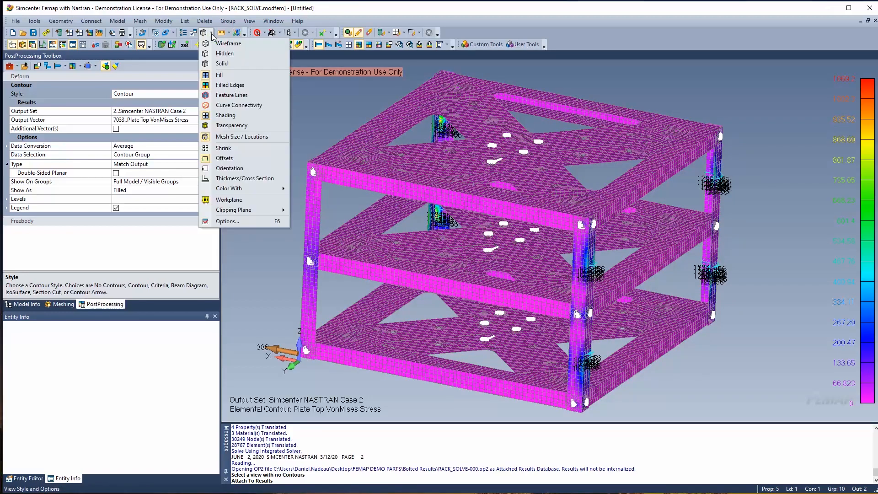
pyautogui.click(236, 86)
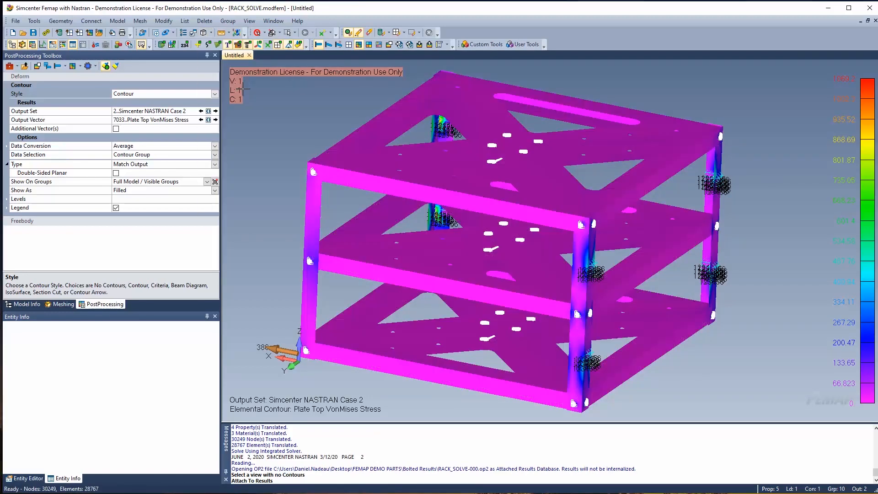
pyautogui.moveTo(468, 168); pyautogui.dragTo(479, 184, button='middle')
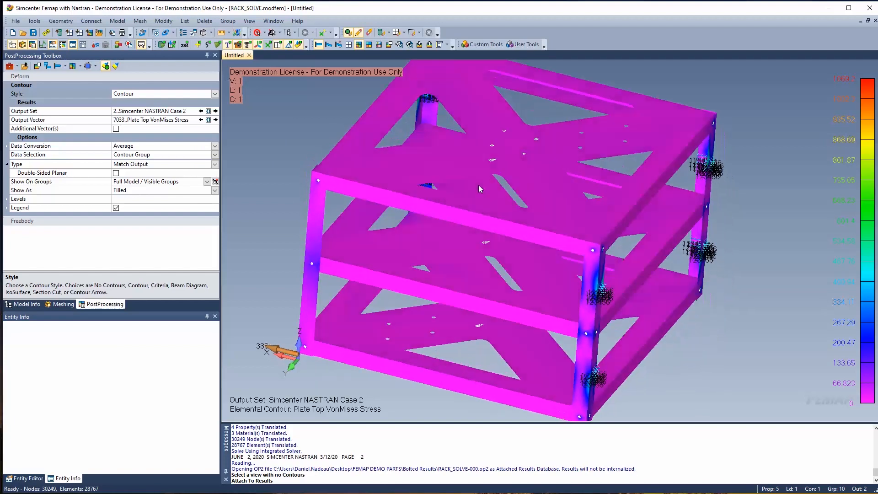
# - Hide the load and constraint symbols on the contoured rack
pyautogui.click(299, 45)
pyautogui.click(289, 46)
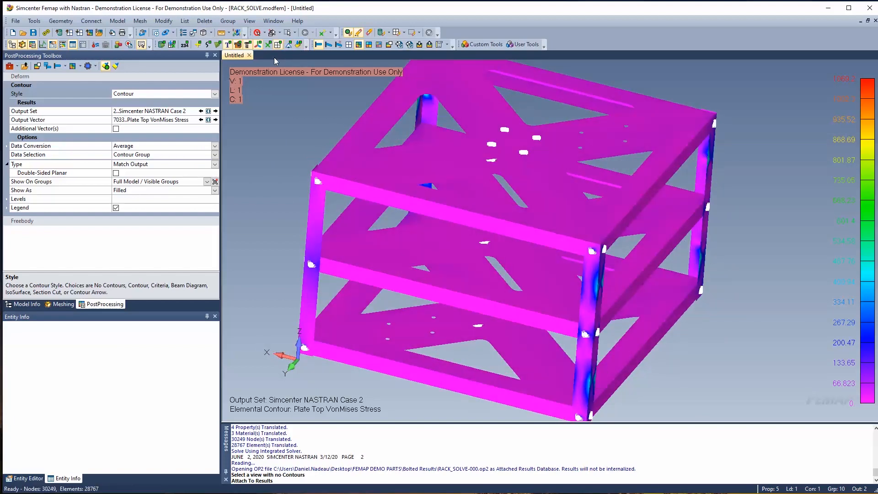
pyautogui.scroll(-1, 503, 268)
pyautogui.moveTo(531, 289)
pyautogui.keyDown('ctrl'); pyautogui.mouseDown(button='middle')
pyautogui.moveTo(548, 284)
pyautogui.moveTo(541, 280)
pyautogui.mouseUp(button='middle'); pyautogui.keyUp('ctrl')
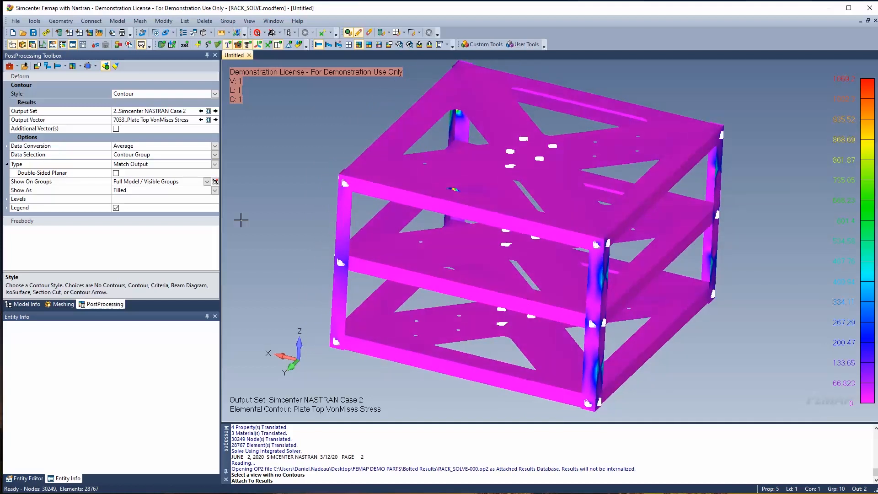
# - Expand the legend and level options, and set the contour palette to the No Magenta standard colors
pyautogui.click(7, 208)
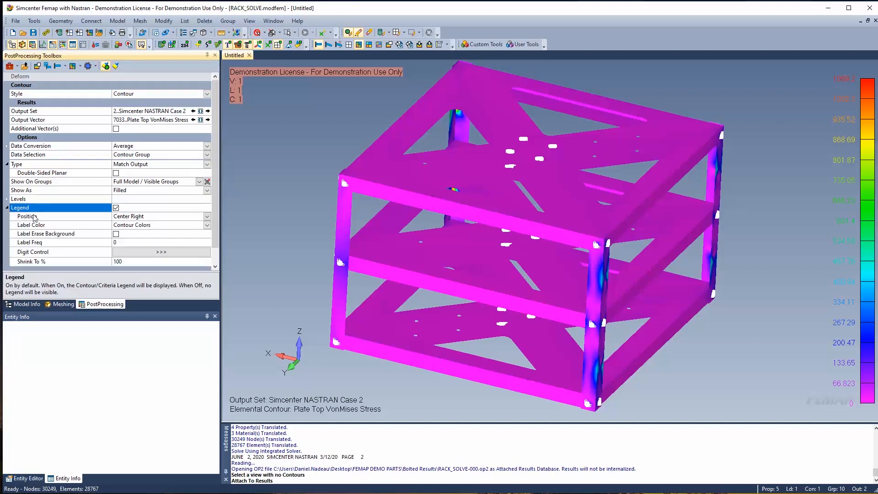
pyautogui.click(7, 199)
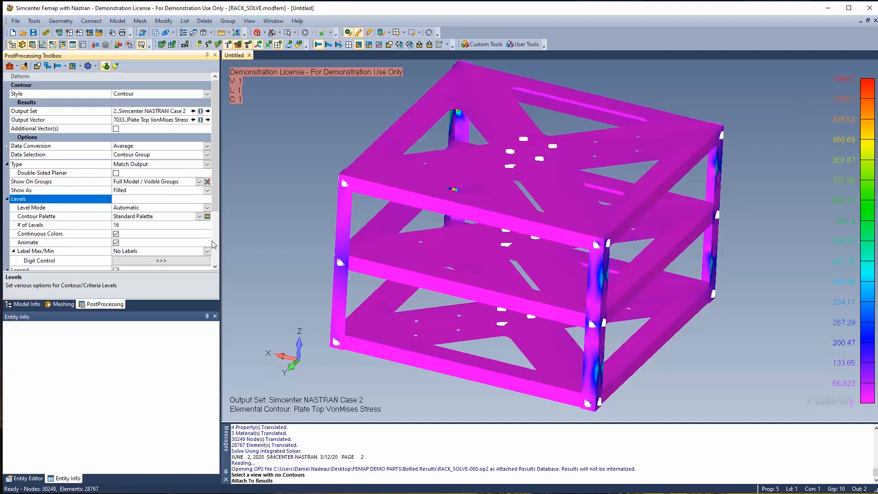
pyautogui.click(207, 216)
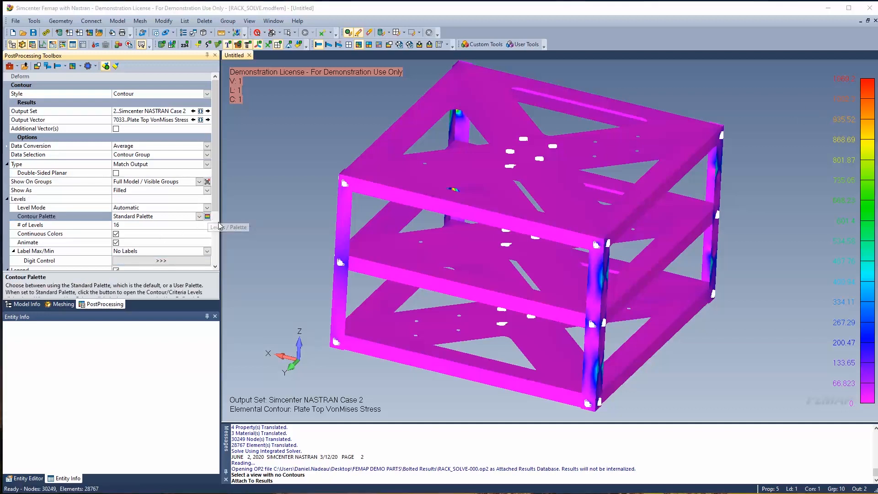
pyautogui.click(208, 217)
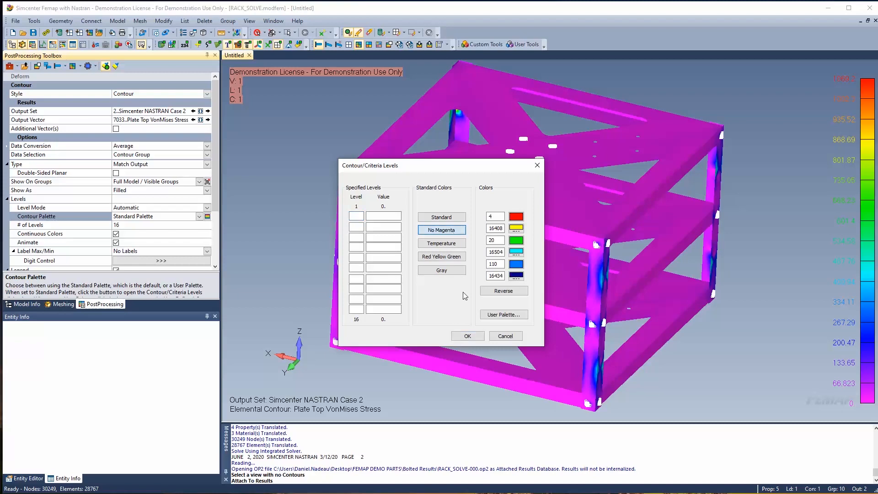
pyautogui.click(468, 337)
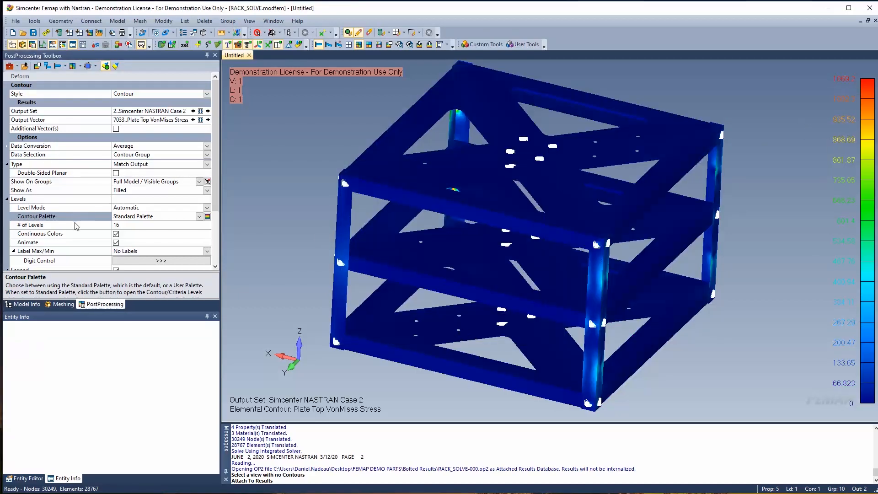
# - Set the number of contour levels to 24
pyautogui.scroll(-2, 77, 225)
pyautogui.click(127, 173)
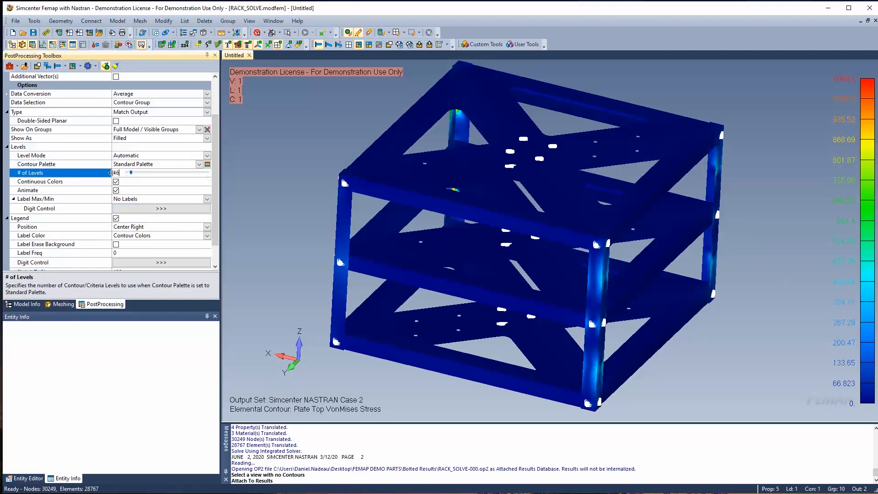
pyautogui.doubleClick(120, 172)
pyautogui.press('Return')
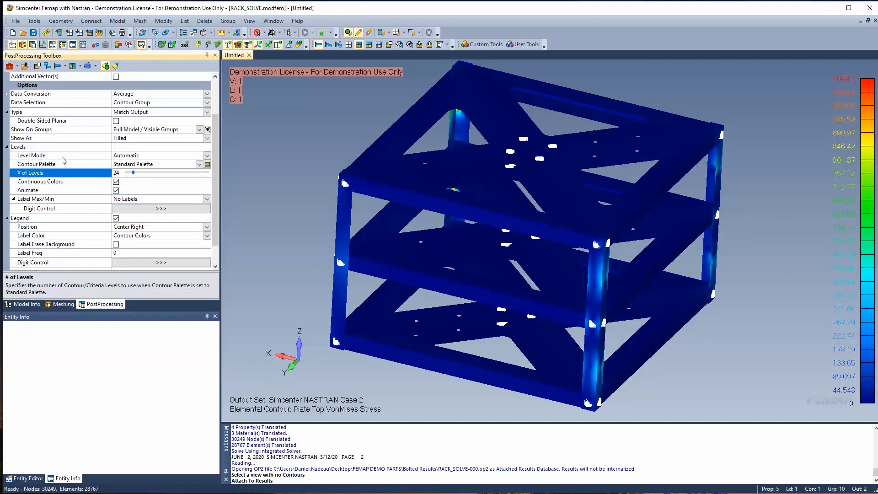
# - Try the Max Min level mode for the contour, and return it to Automatic
pyautogui.click(207, 156)
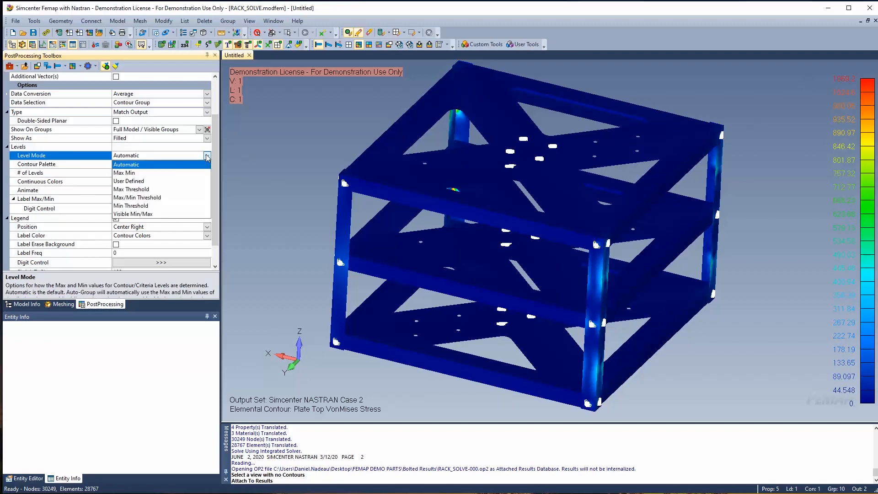
pyautogui.click(124, 173)
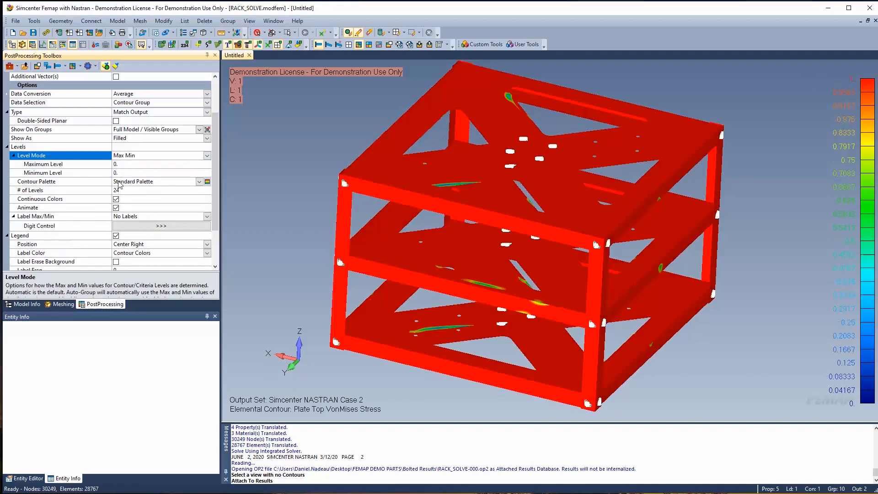
pyautogui.click(206, 155)
pyautogui.click(200, 164)
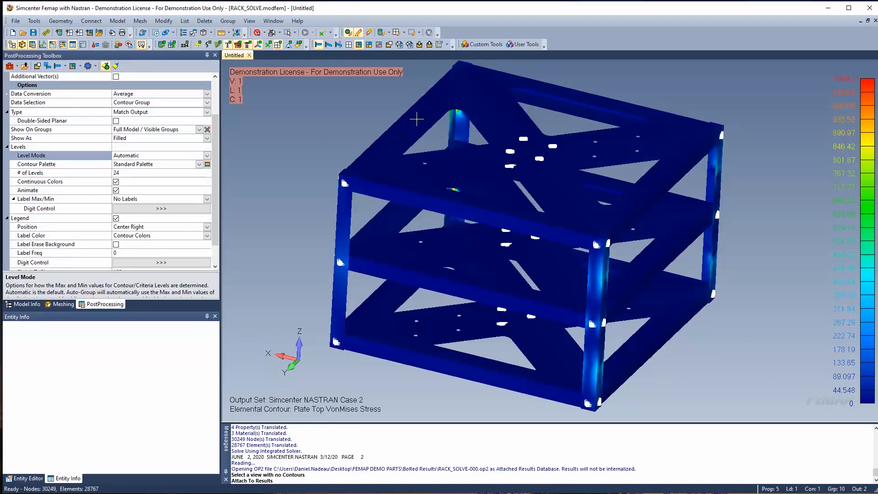
# - Reduce the number of contour levels to 22 and set the legend's maximum value to 1100
pyautogui.moveTo(868, 233)
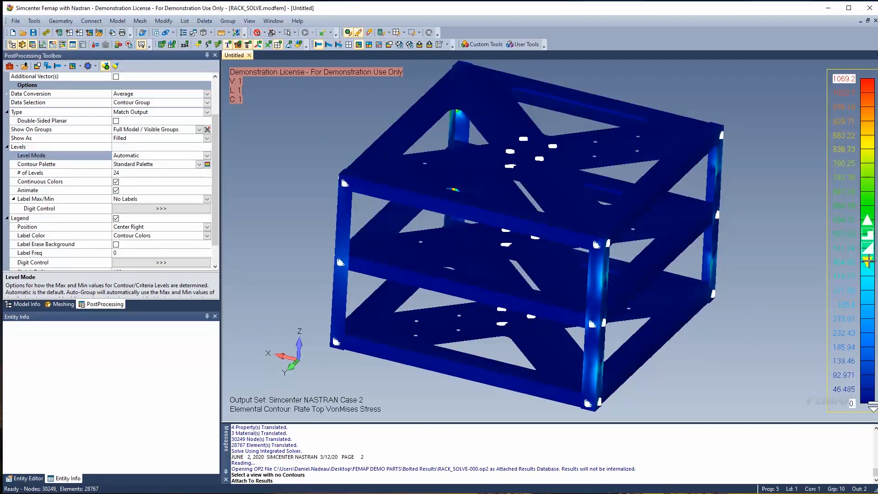
pyautogui.click(869, 260)
pyautogui.click(868, 260)
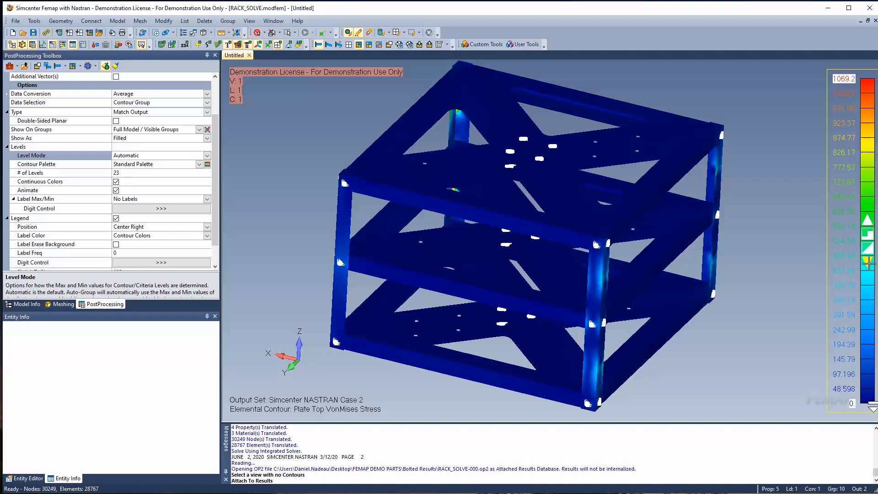
pyautogui.click(840, 79)
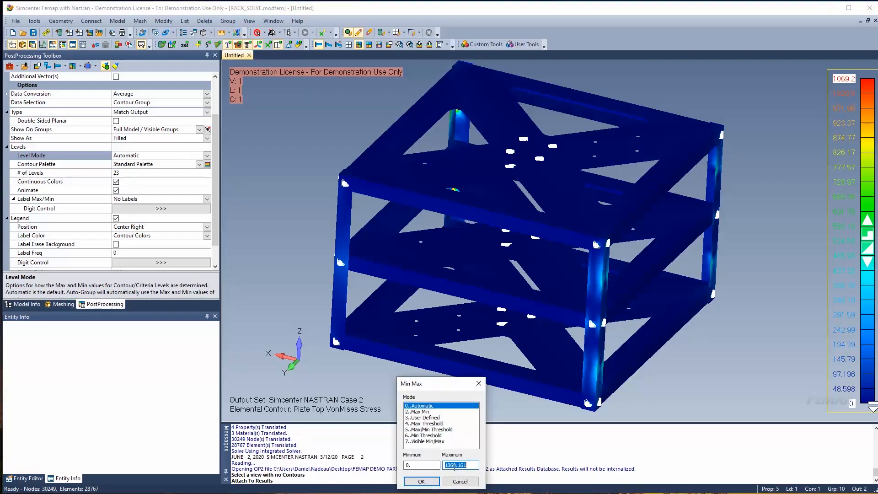
pyautogui.moveTo(448, 463); pyautogui.dragTo(469, 462)
pyautogui.write('100')
pyautogui.click(422, 481)
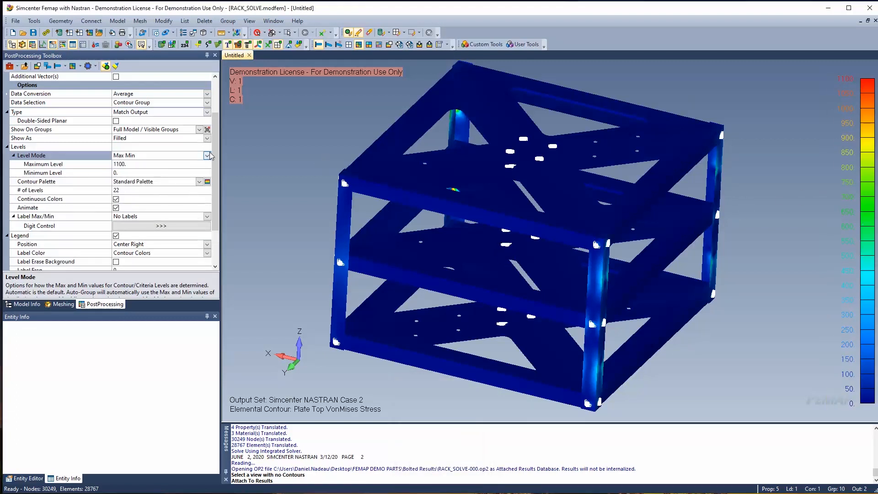
# - Collapse the level and legend options, and set the contour style to No Contours
pyautogui.click(7, 147)
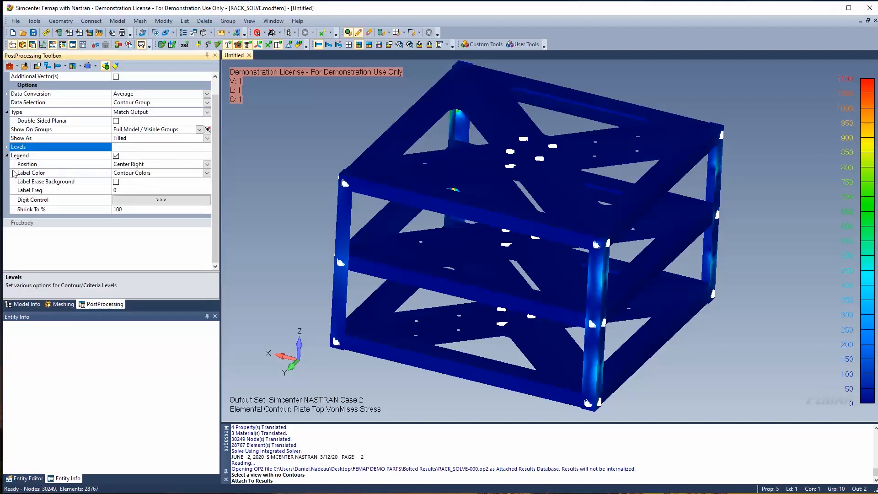
pyautogui.click(7, 156)
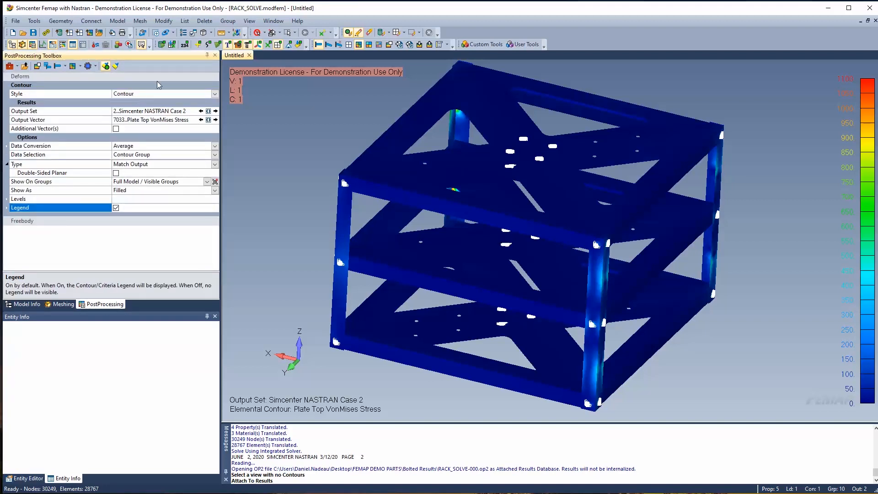
pyautogui.click(214, 94)
pyautogui.click(138, 104)
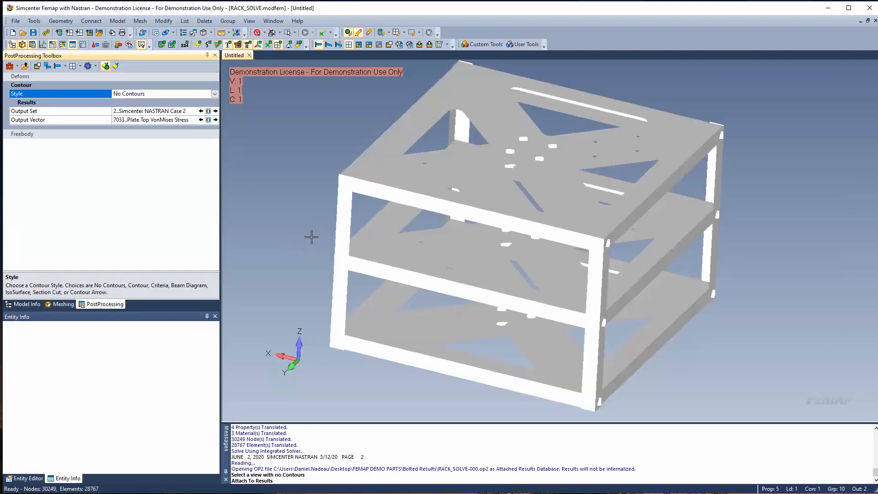
# - Create a Max Value envelope from all the result sets in the model
pyautogui.click(26, 304)
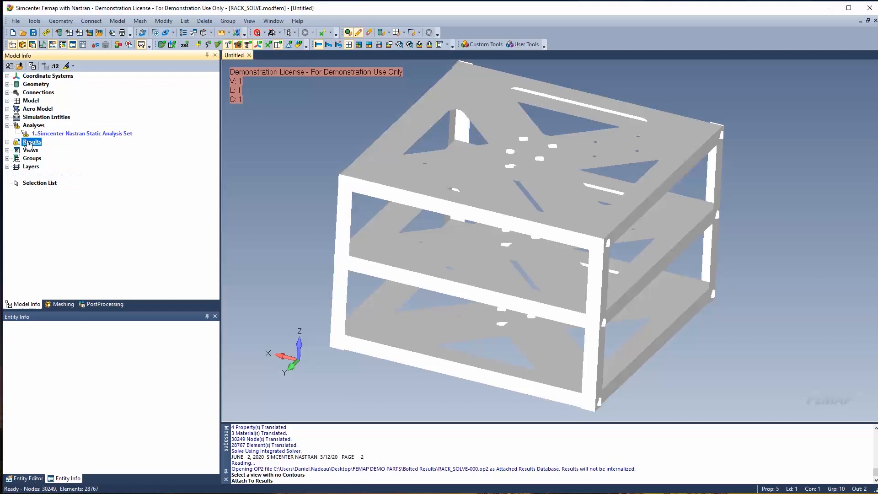
pyautogui.click(7, 142)
pyautogui.click(16, 158)
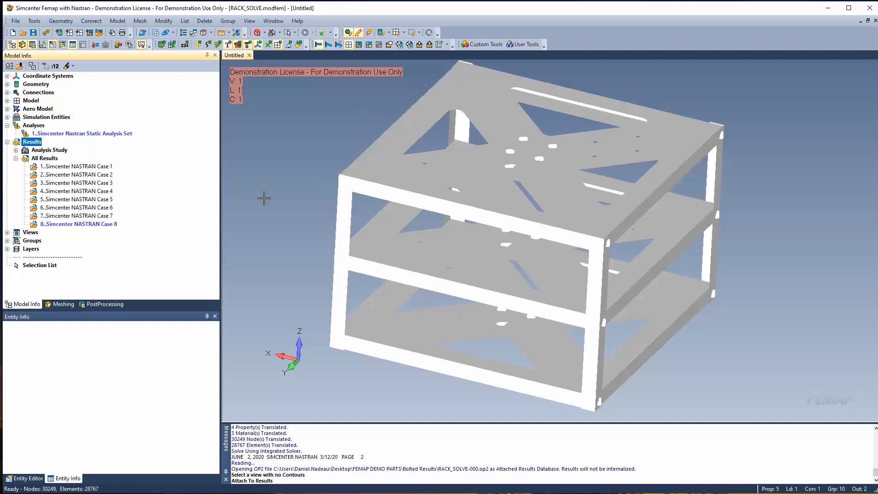
pyautogui.rightClick(43, 159)
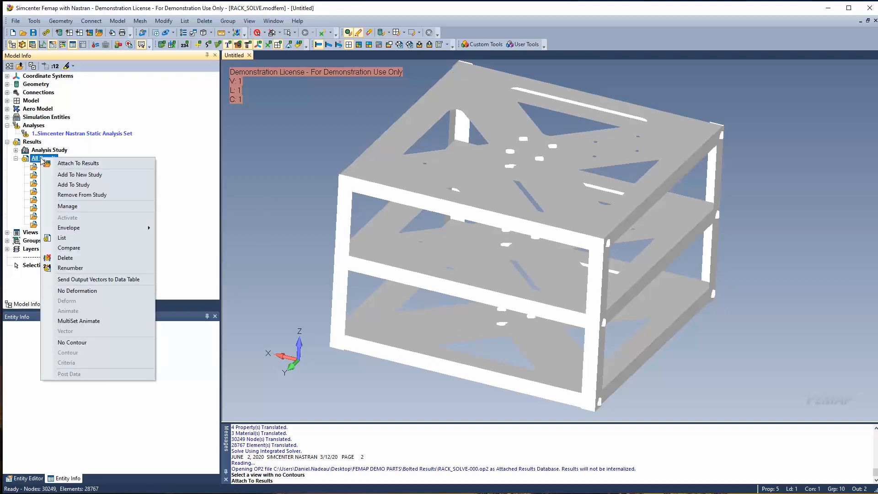
pyautogui.moveTo(76, 228)
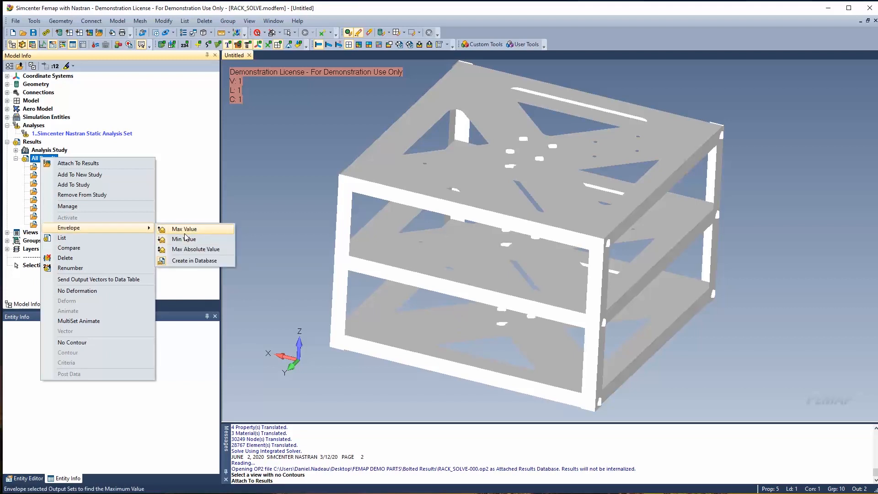
pyautogui.click(185, 231)
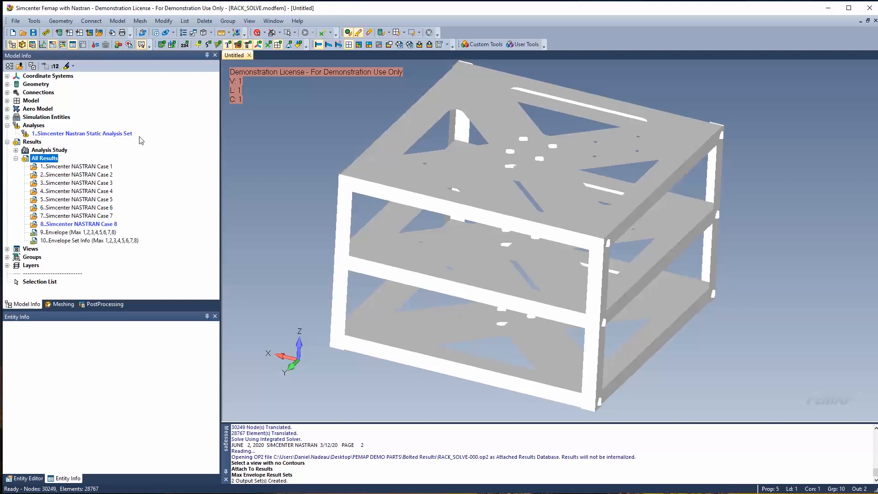
# - Activate the maximum envelope output set and display it with the Contour style
pyautogui.doubleClick(51, 233)
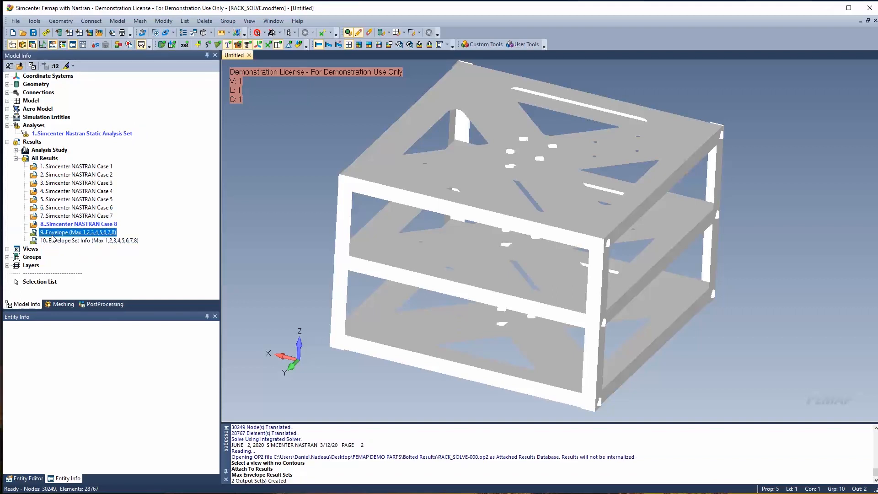
pyautogui.click(101, 304)
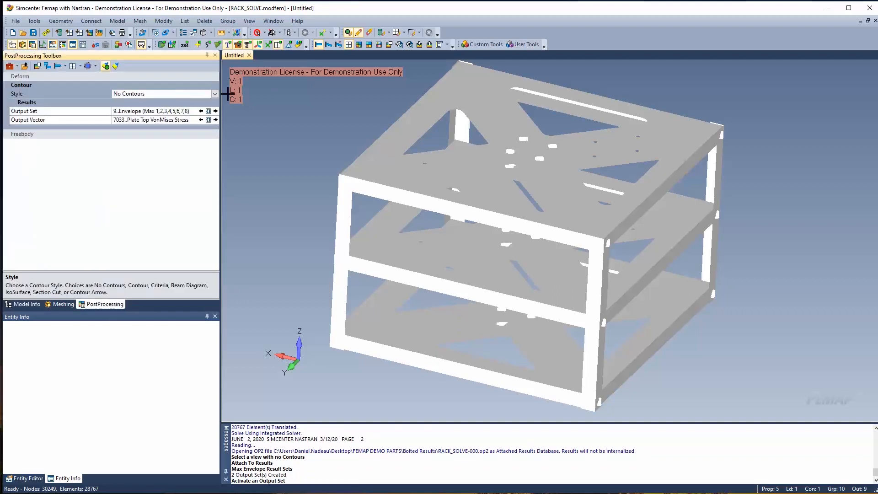
pyautogui.click(214, 94)
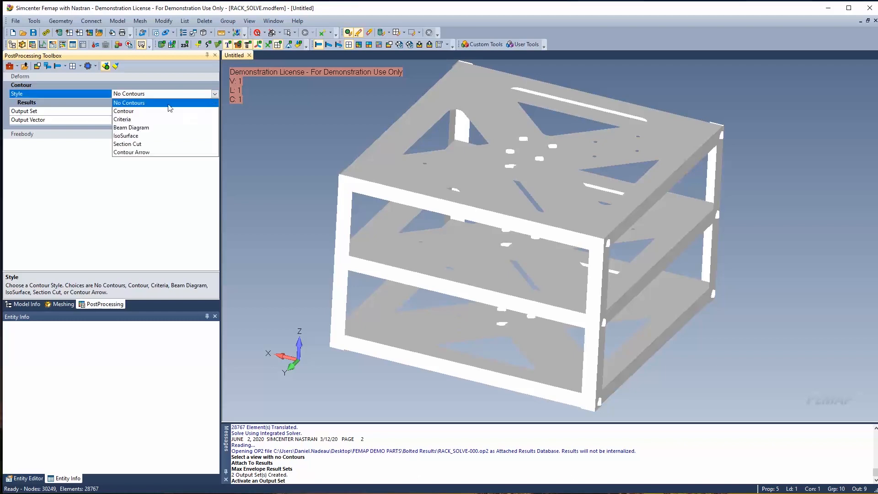
pyautogui.click(138, 111)
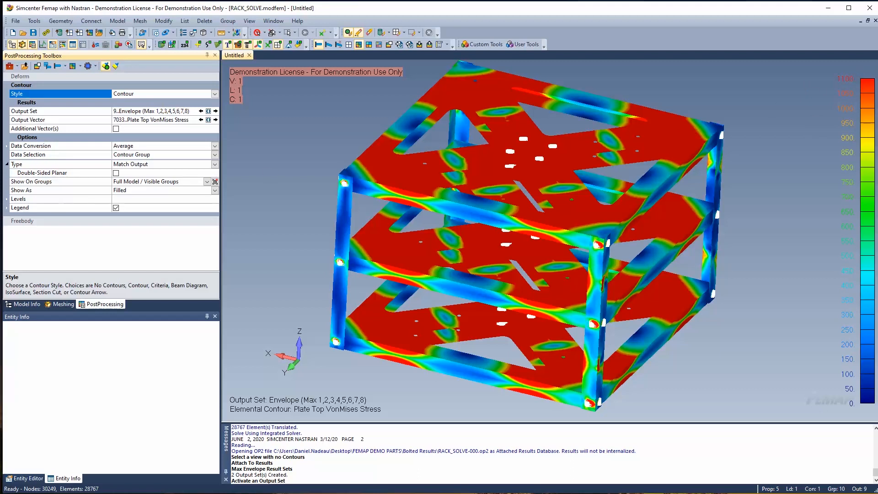
# - Reset the envelope contour's level mode to Automatic, and set the legend's maximum value to 6000
pyautogui.click(6, 200)
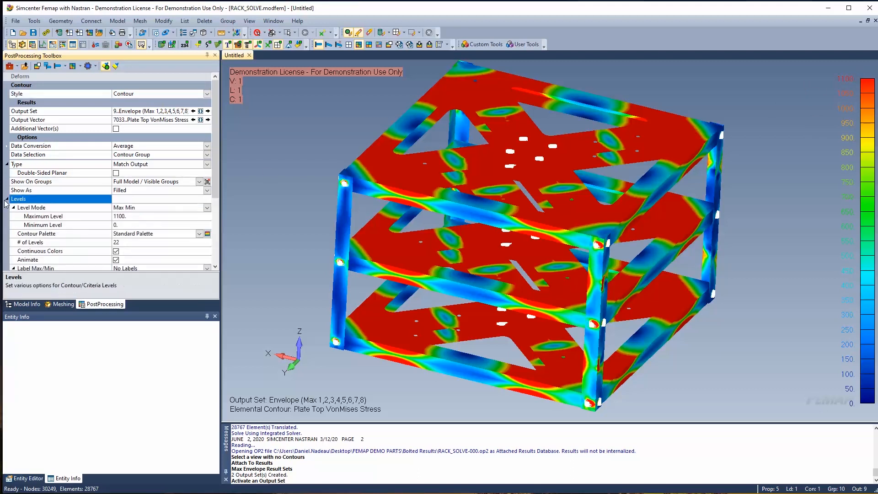
pyautogui.click(207, 208)
pyautogui.click(207, 207)
pyautogui.click(126, 216)
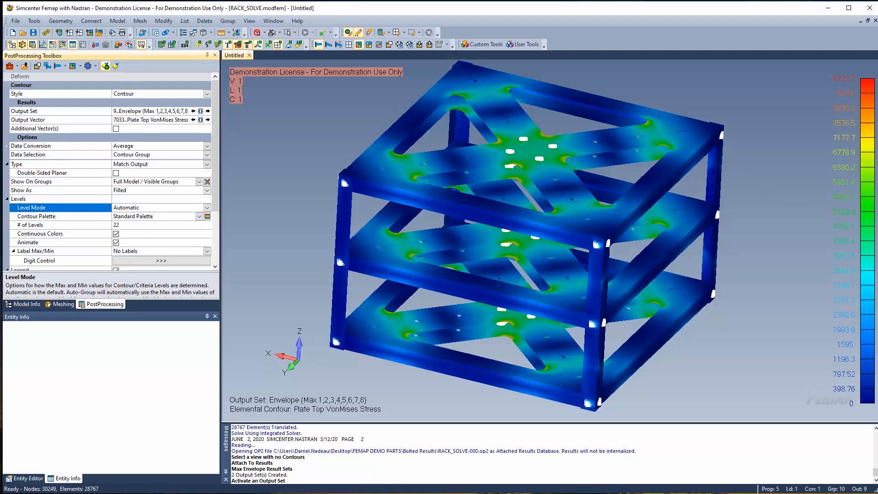
pyautogui.click(854, 82)
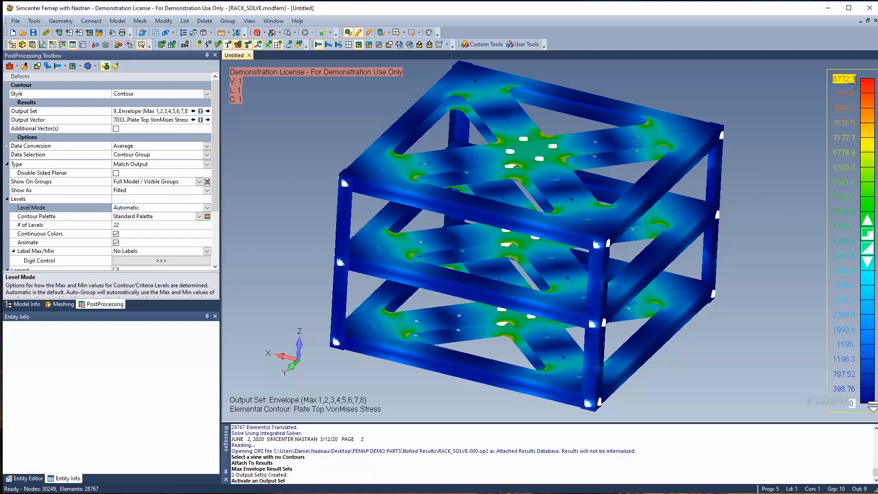
pyautogui.doubleClick(848, 80)
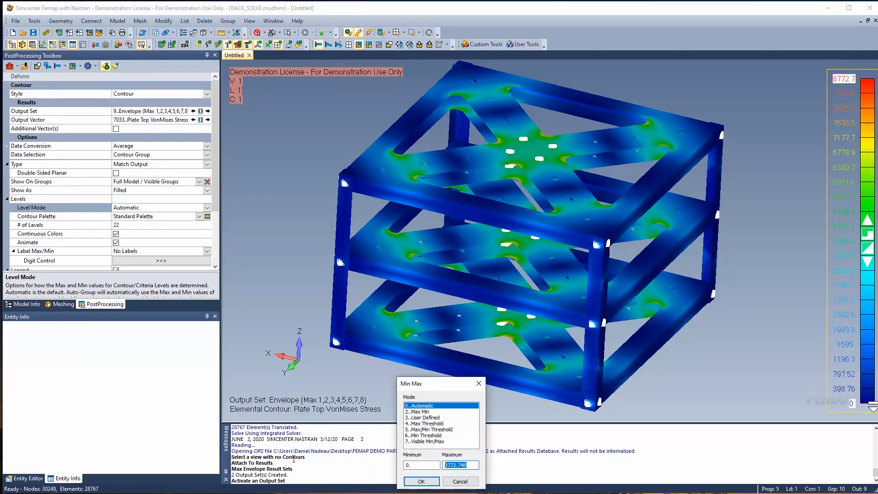
pyautogui.write('6000')
pyautogui.press('Return')
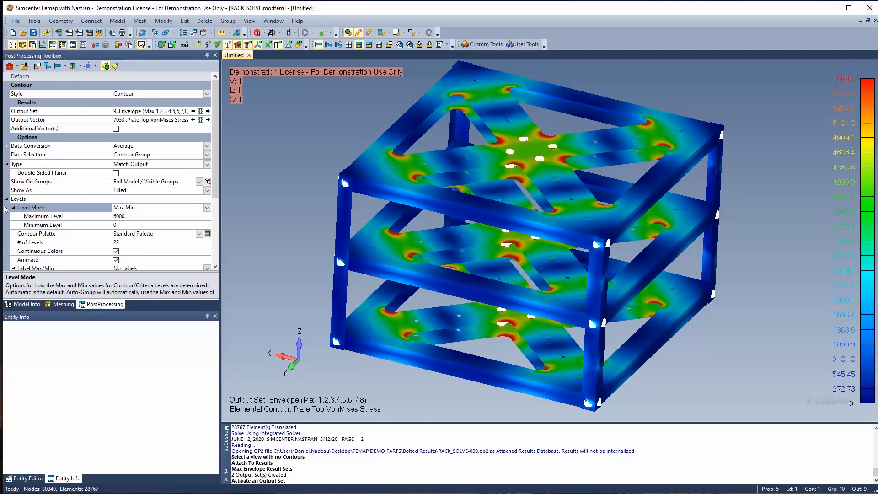
# - Contour the output set 10..Envelope Set Info and set its level mode to Automatic
pyautogui.click(138, 94)
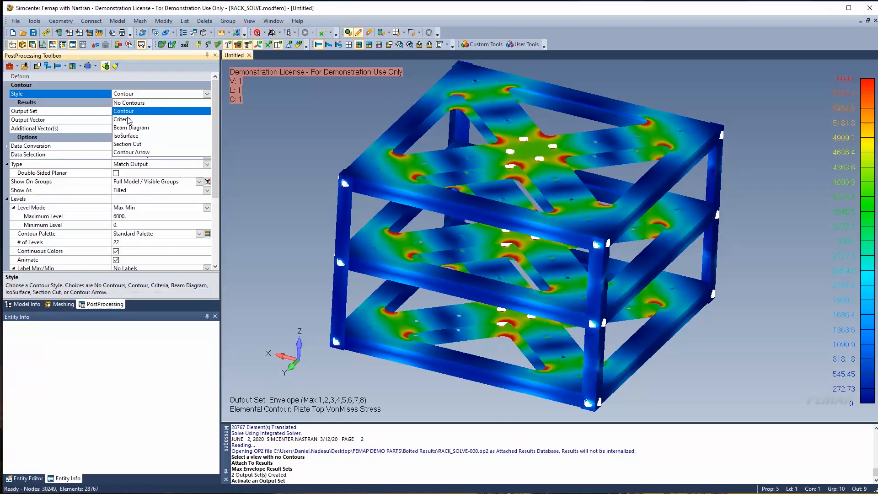
pyautogui.click(156, 111)
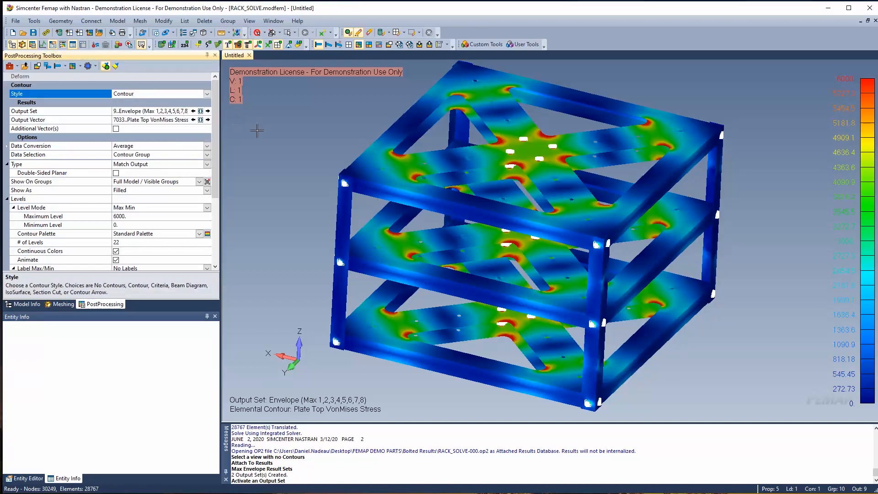
pyautogui.click(201, 111)
pyautogui.click(75, 155)
pyautogui.doubleClick(75, 155)
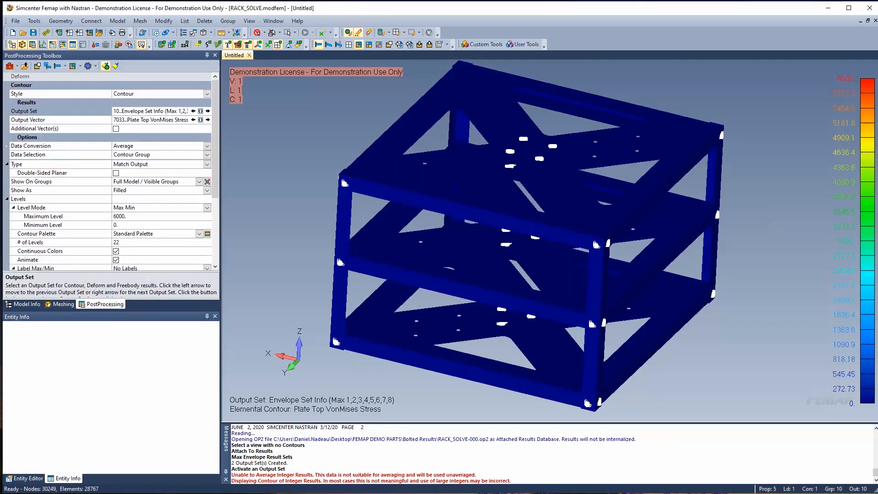
pyautogui.click(160, 207)
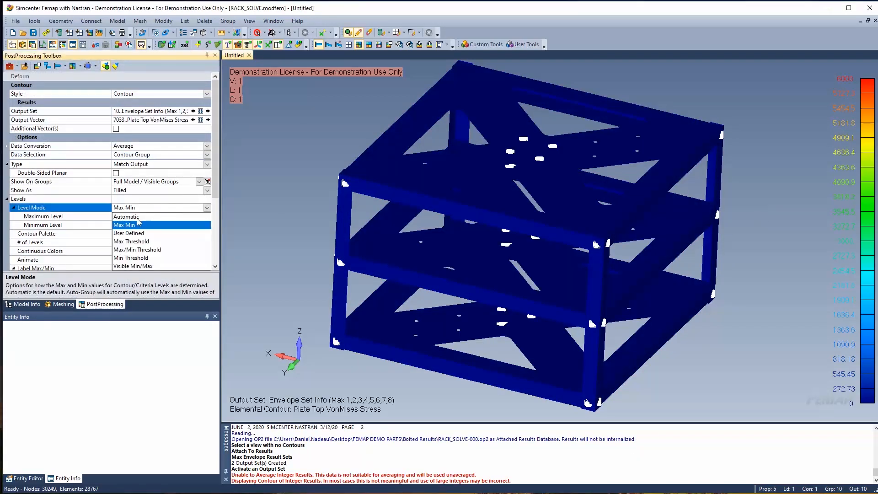
pyautogui.click(151, 217)
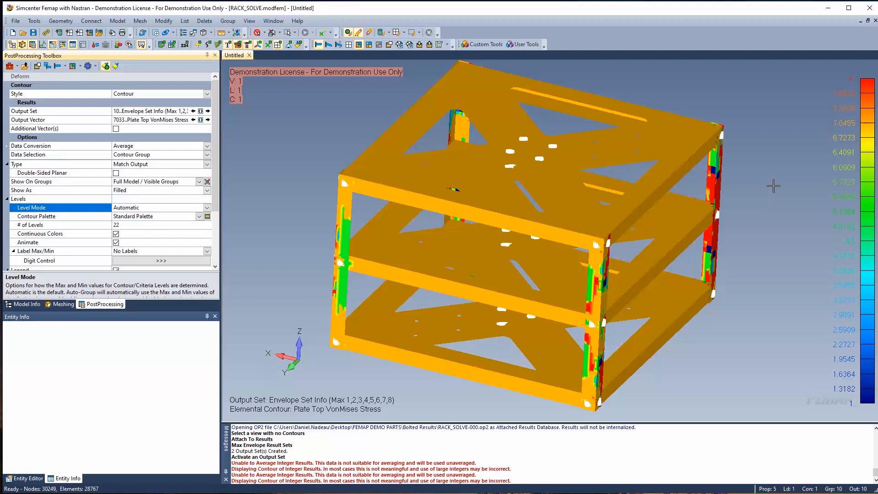
# - Display the envelope set info as a Criteria plot and examine the governing case numbers on the rack's legs from several angles
pyautogui.click(206, 94)
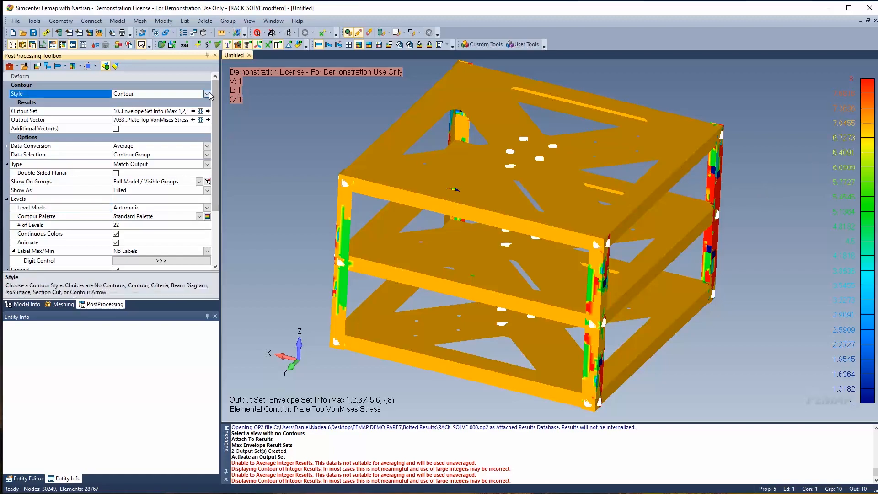
pyautogui.click(135, 119)
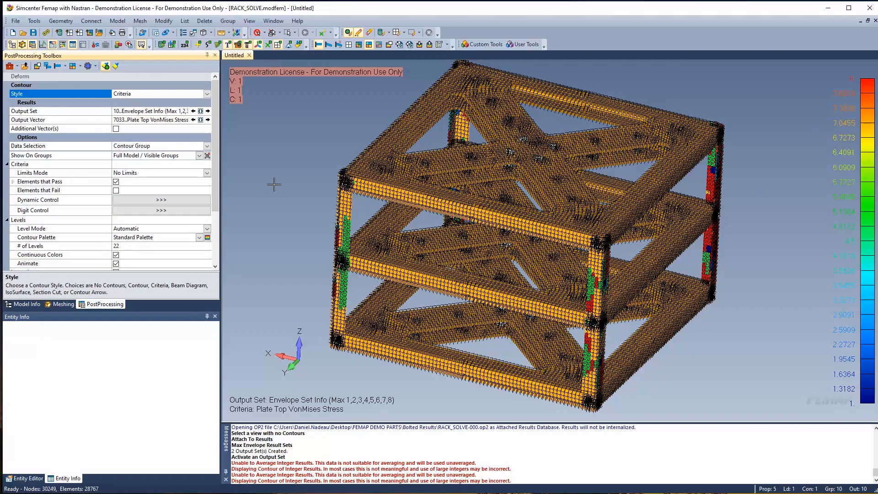
pyautogui.scroll(5, 598, 313)
pyautogui.scroll(4, 598, 313)
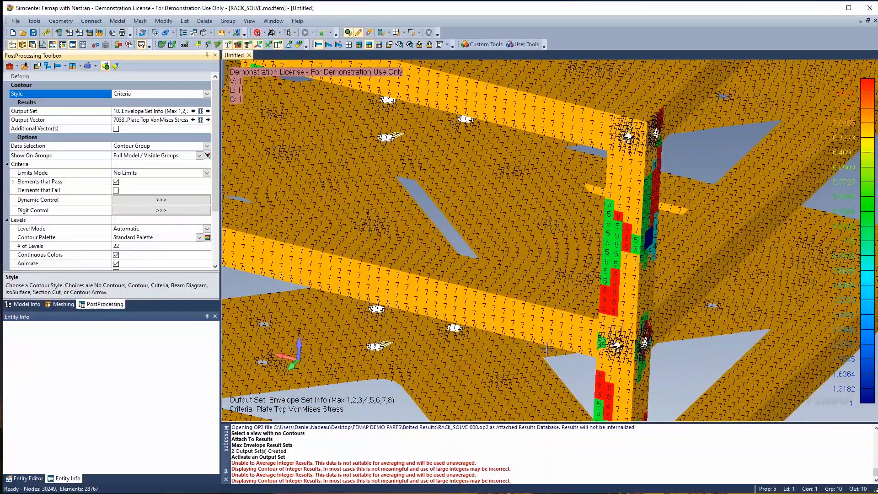
pyautogui.scroll(-8, 538, 312)
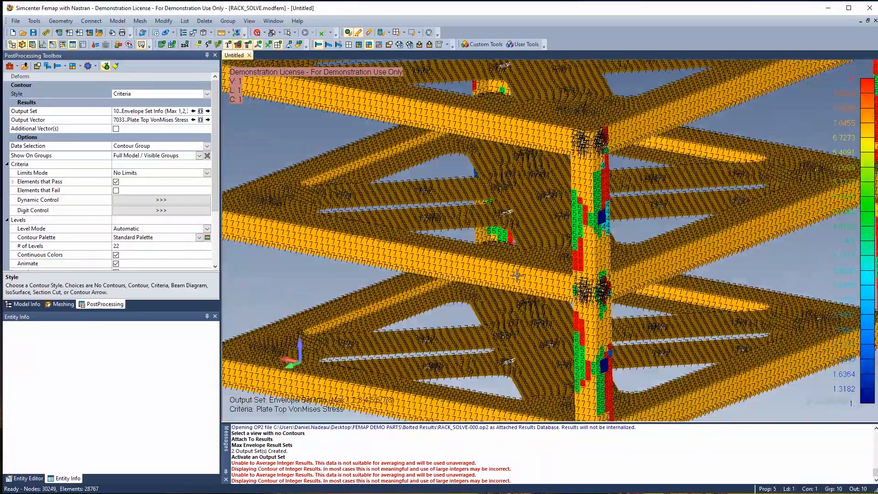
pyautogui.scroll(-4, 494, 242)
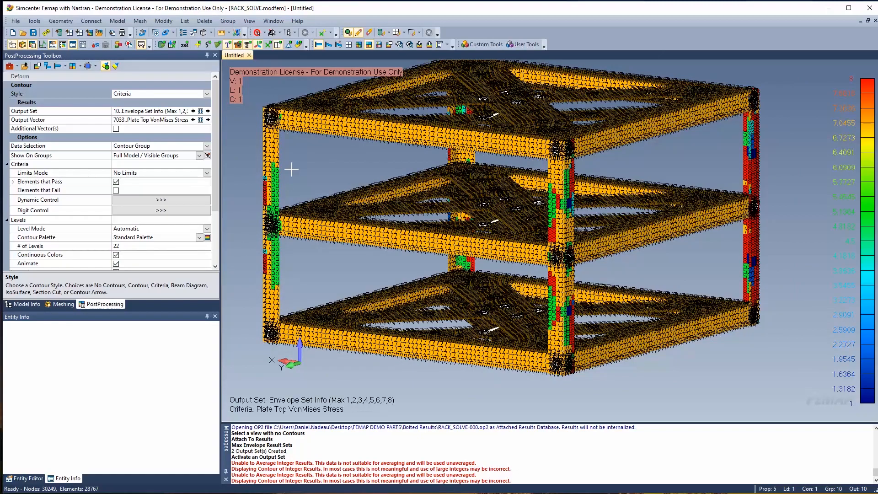
pyautogui.moveTo(261, 234); pyautogui.dragTo(402, 208, button='middle')
pyautogui.keyDown('ctrl'); pyautogui.moveTo(284, 251); pyautogui.dragTo(539, 247, button='middle'); pyautogui.keyUp('ctrl')
pyautogui.moveTo(439, 258); pyautogui.dragTo(531, 196, button='middle')
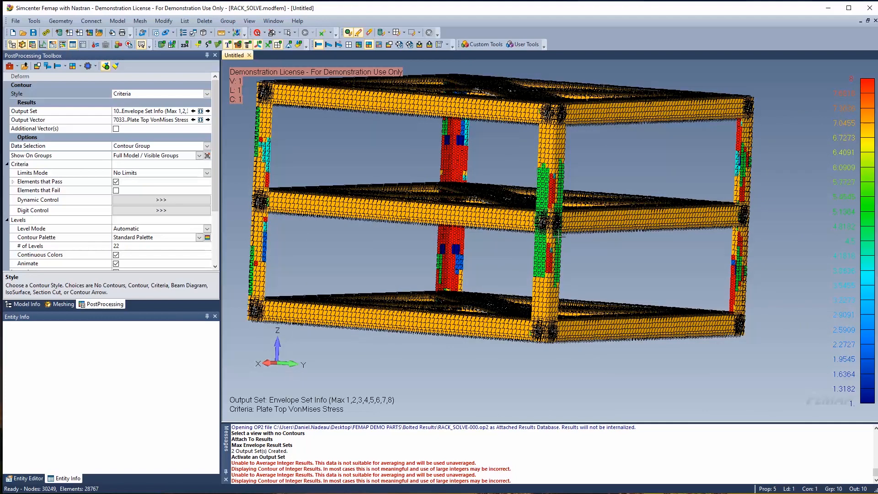
# - Turn off the contour display and toggle on filled edges to show the rack's element mesh
pyautogui.scroll(5, 560, 235)
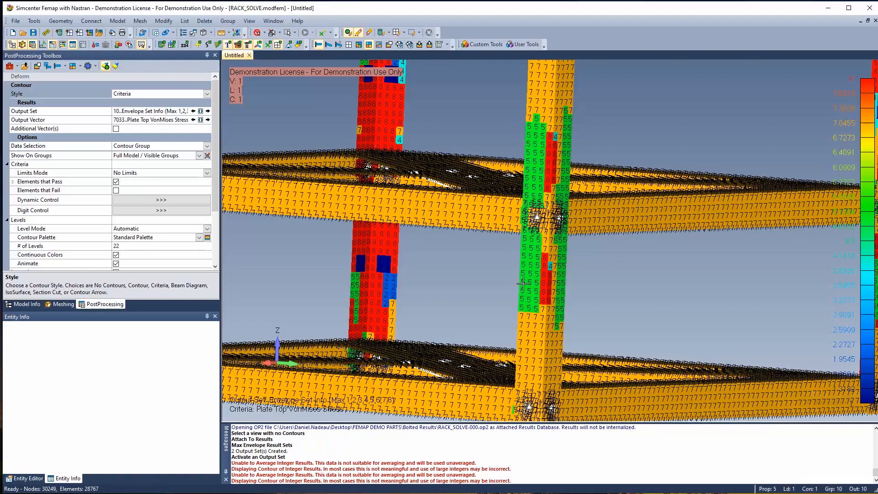
pyautogui.scroll(-5, 548, 256)
pyautogui.moveTo(548, 256); pyautogui.dragTo(294, 212, button='middle')
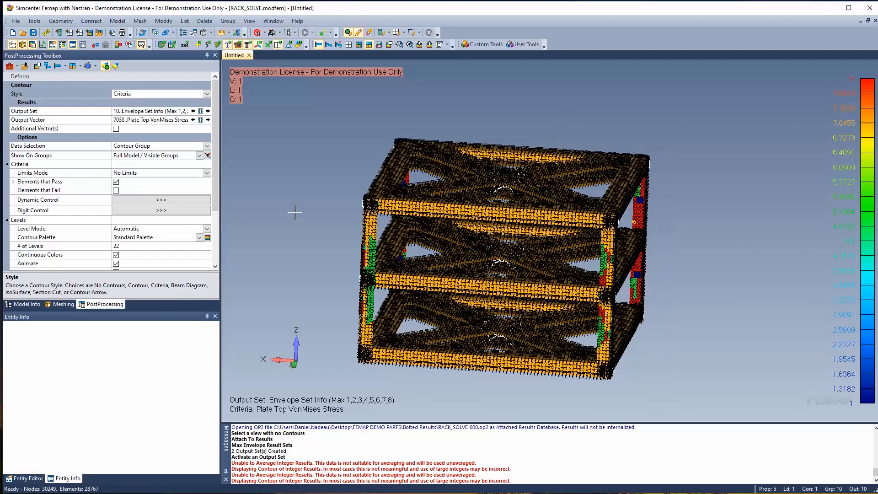
pyautogui.click(201, 94)
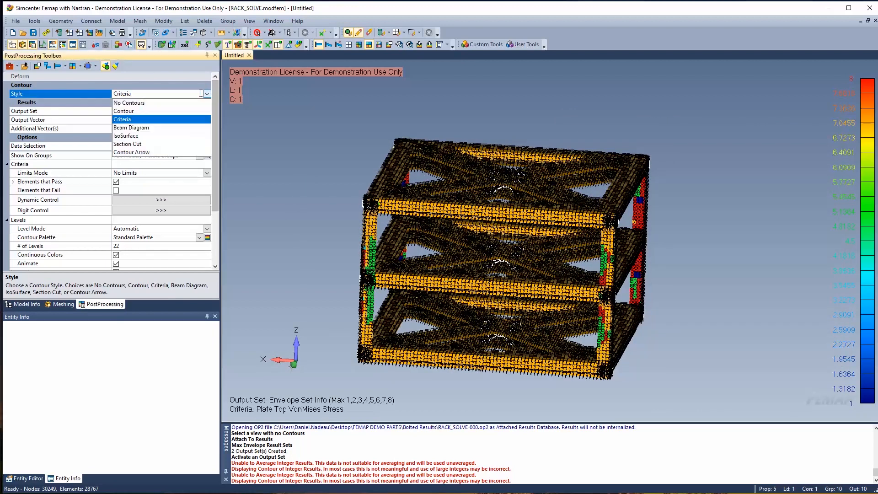
pyautogui.click(137, 103)
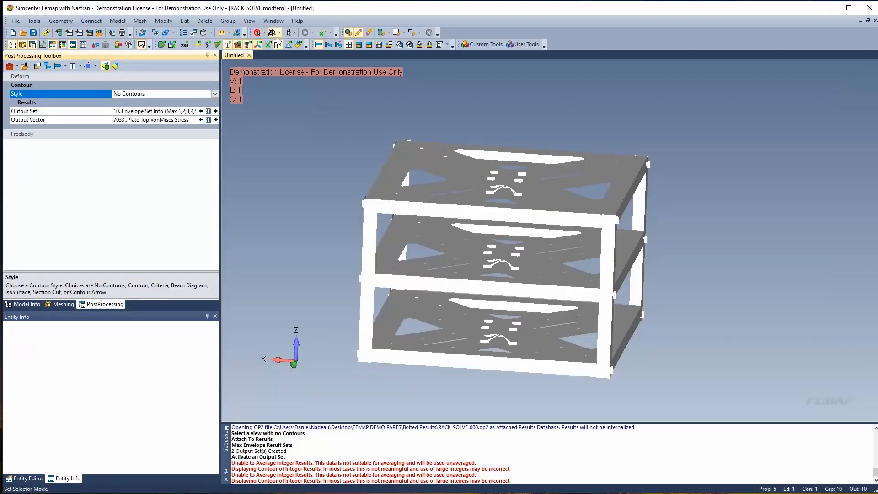
pyautogui.click(206, 32)
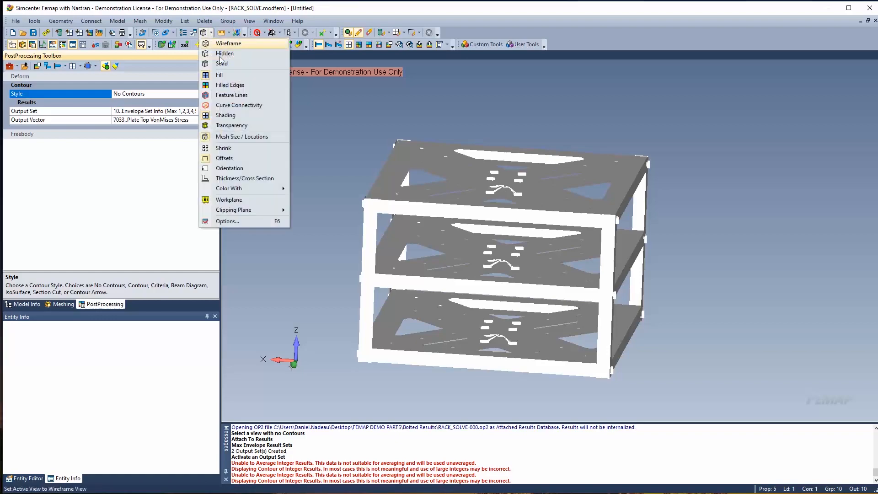
pyautogui.click(236, 86)
pyautogui.moveTo(528, 244); pyautogui.dragTo(497, 255, button='middle')
pyautogui.moveTo(438, 284); pyautogui.dragTo(467, 233, button='middle')
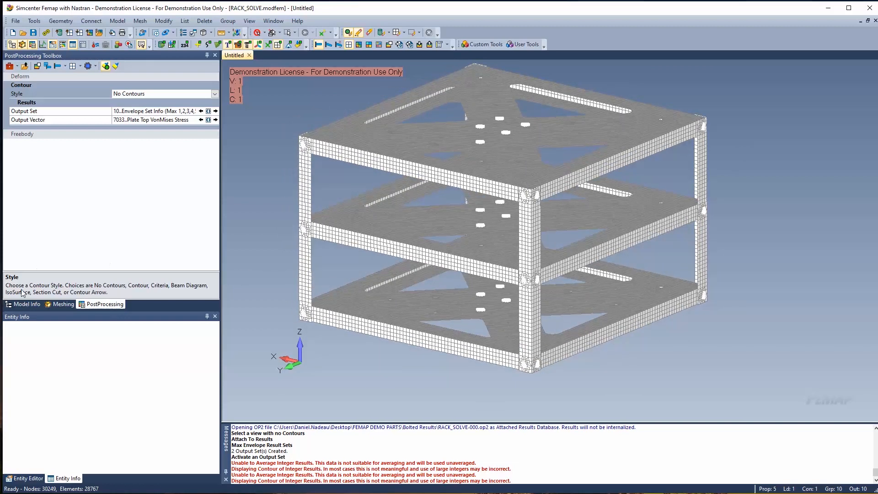
# - Create one combined group from the two API Fastener properties, 3 and 4
pyautogui.click(25, 304)
pyautogui.click(7, 257)
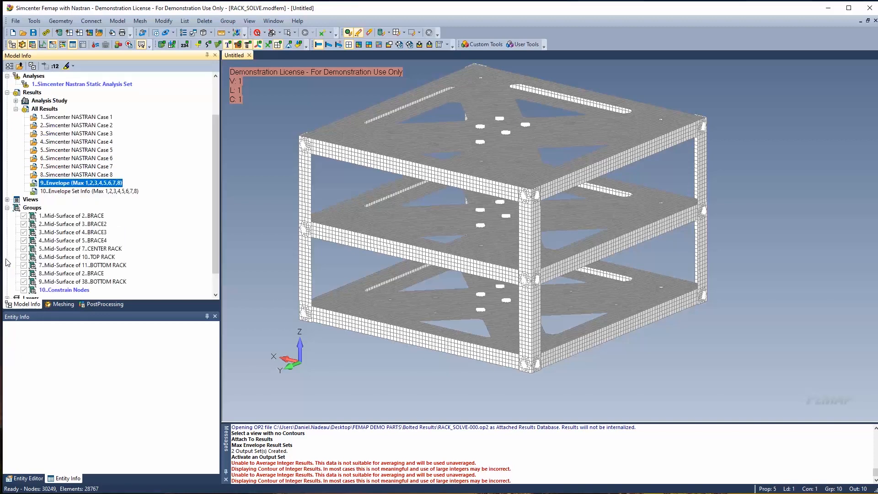
pyautogui.scroll(2, 164, 212)
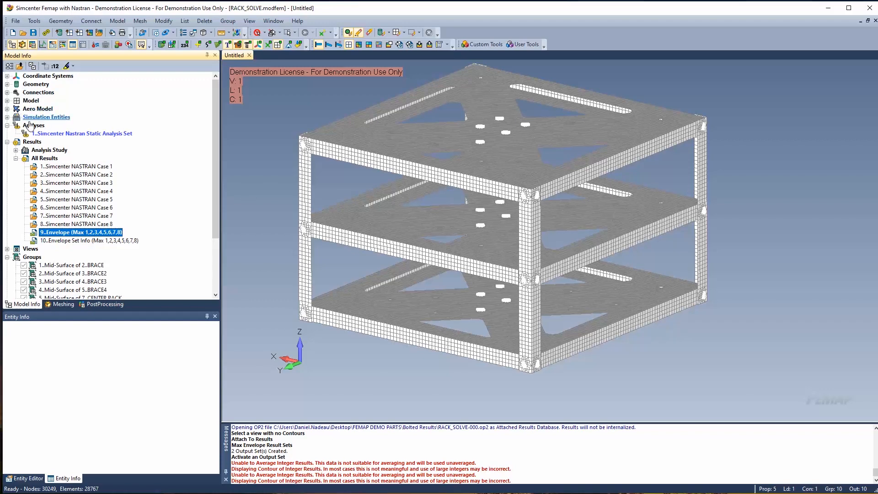
pyautogui.click(8, 101)
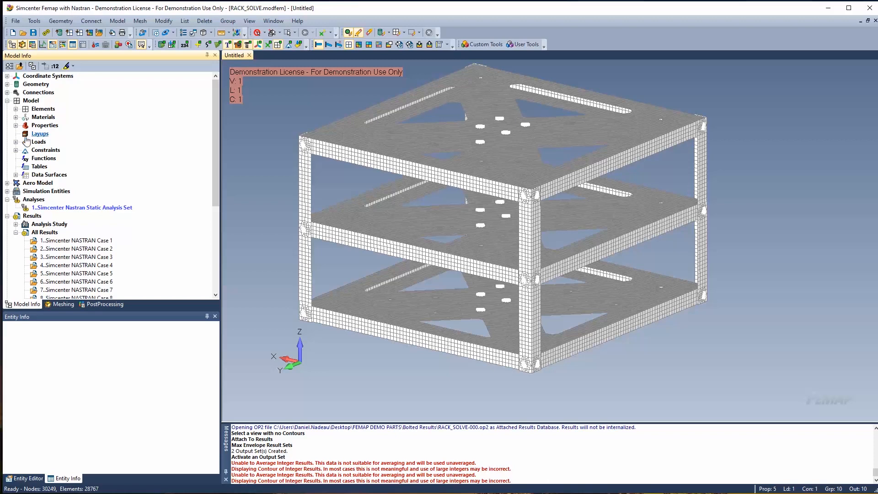
pyautogui.click(16, 125)
pyautogui.click(64, 149)
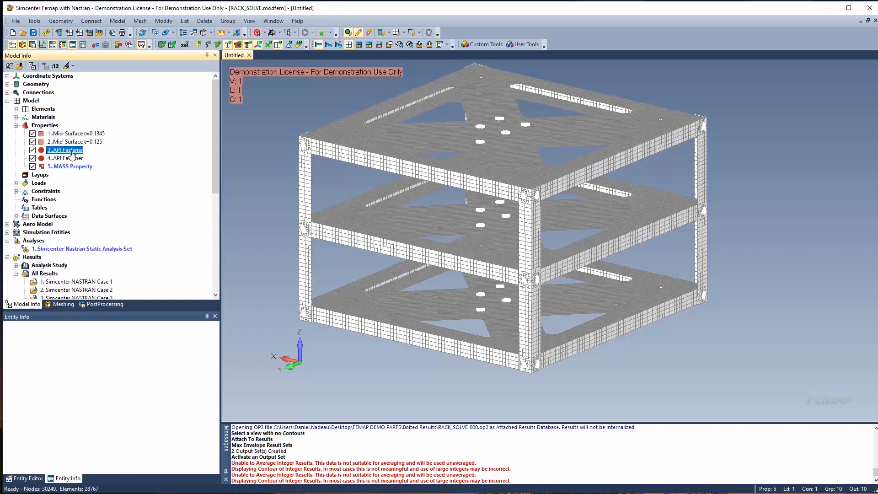
pyautogui.keyDown('shift'); pyautogui.click(68, 158); pyautogui.keyUp('shift')
pyautogui.rightClick(67, 158)
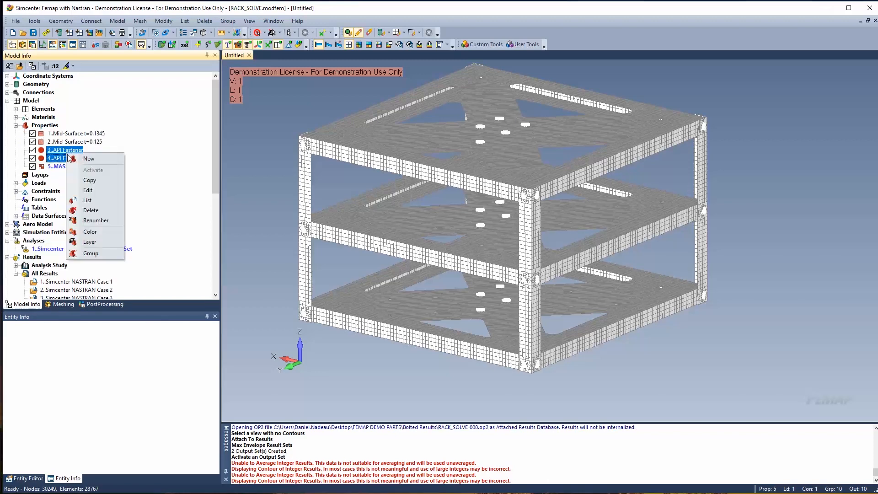
pyautogui.click(94, 252)
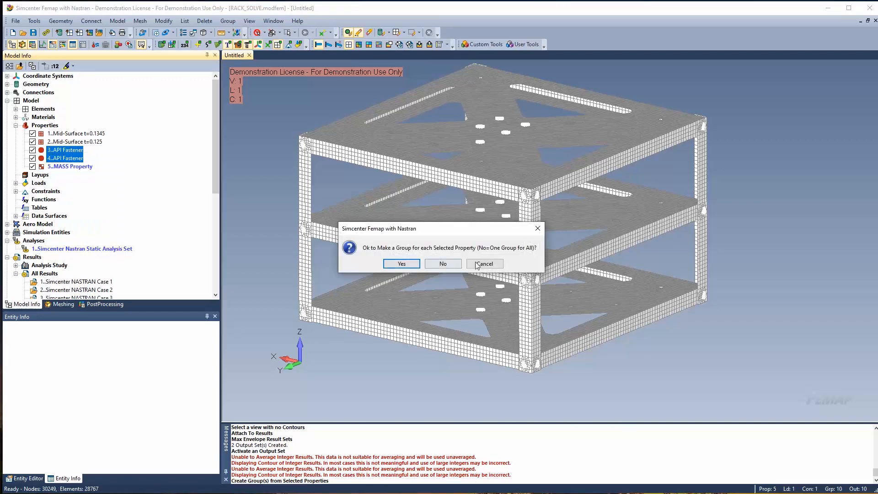
pyautogui.click(443, 264)
# - Activate the group 11..Property 3+4 and display only the active group
pyautogui.doubleClick(55, 265)
pyautogui.rightClick(54, 267)
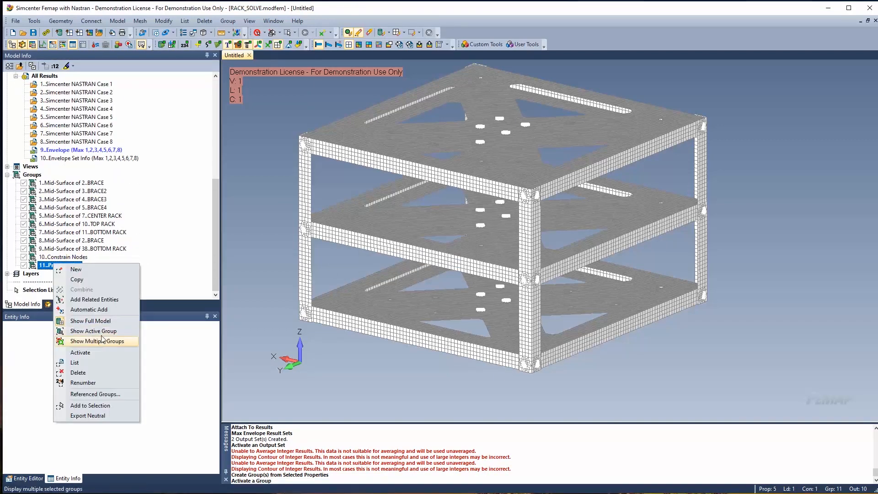
pyautogui.click(94, 337)
pyautogui.moveTo(533, 164); pyautogui.dragTo(541, 144, button='middle')
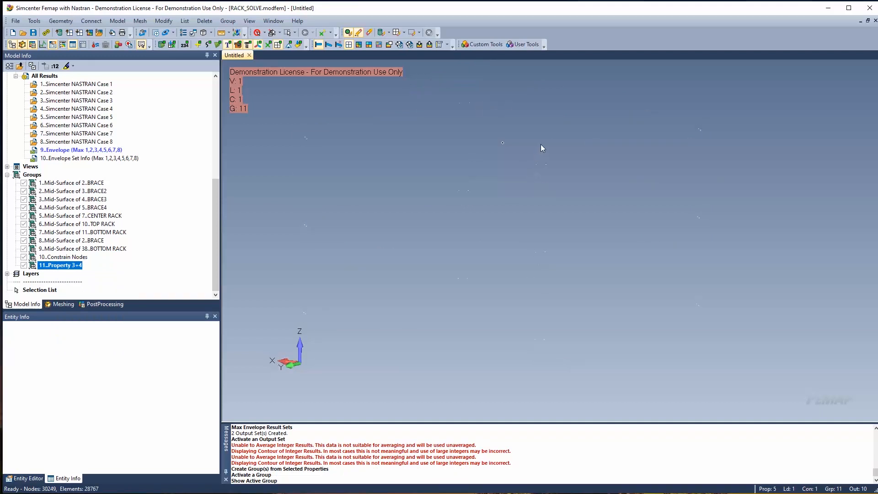
# - Apply the Contour style to the fastener group using the output set 9..Envelope (Max 1,2,3,4,5,6,7,8)
pyautogui.click(101, 305)
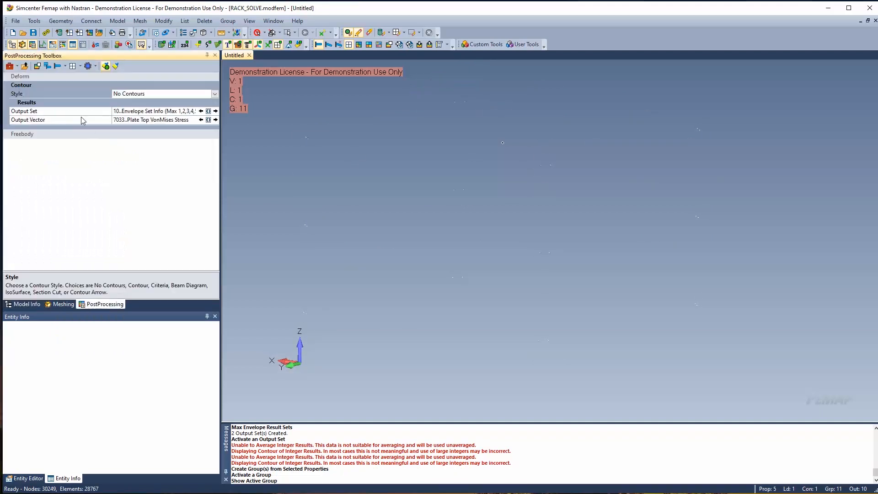
pyautogui.click(214, 93)
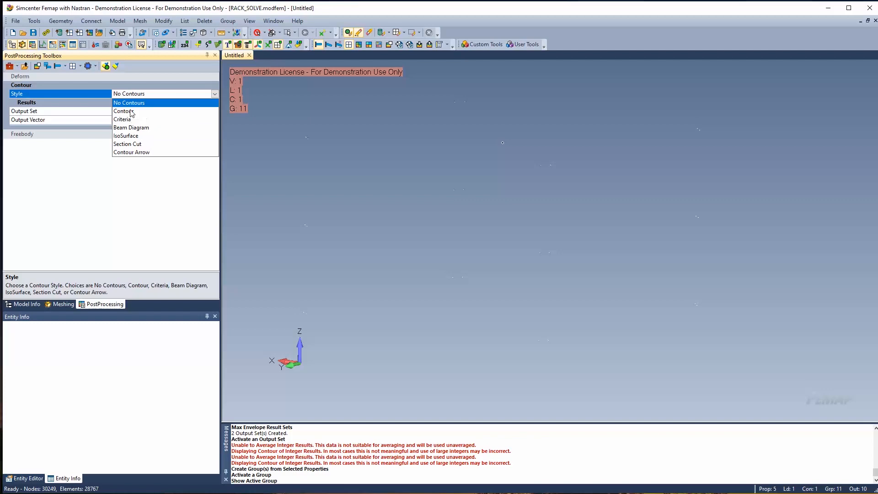
pyautogui.click(133, 104)
pyautogui.click(201, 111)
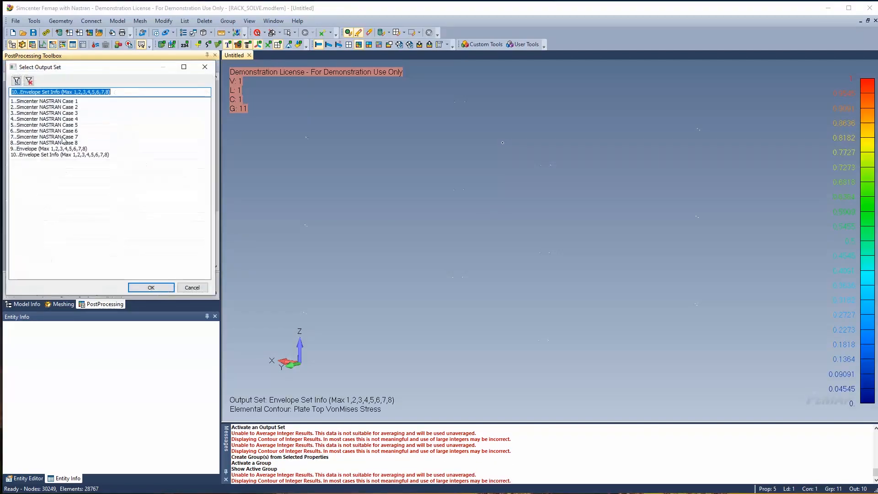
pyautogui.doubleClick(65, 149)
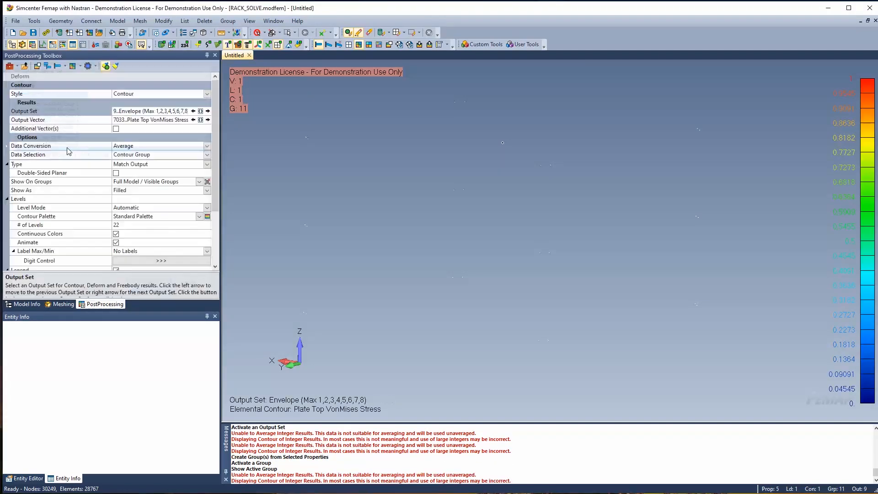
# - Set the contour's output vector to 3022..Beam EndA Axial Force
pyautogui.click(204, 120)
pyautogui.moveTo(205, 120); pyautogui.dragTo(207, 141)
pyautogui.click(67, 232)
pyautogui.doubleClick(66, 232)
pyautogui.moveTo(565, 163); pyautogui.dragTo(555, 177, button='middle')
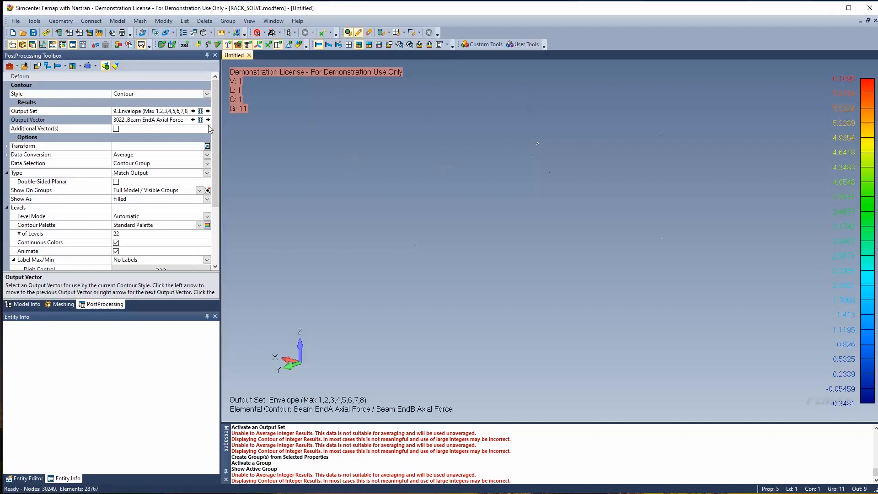
# - Display the fastener forces with the Contour Arrow style and examine the labelled arrows at the joints
pyautogui.click(207, 94)
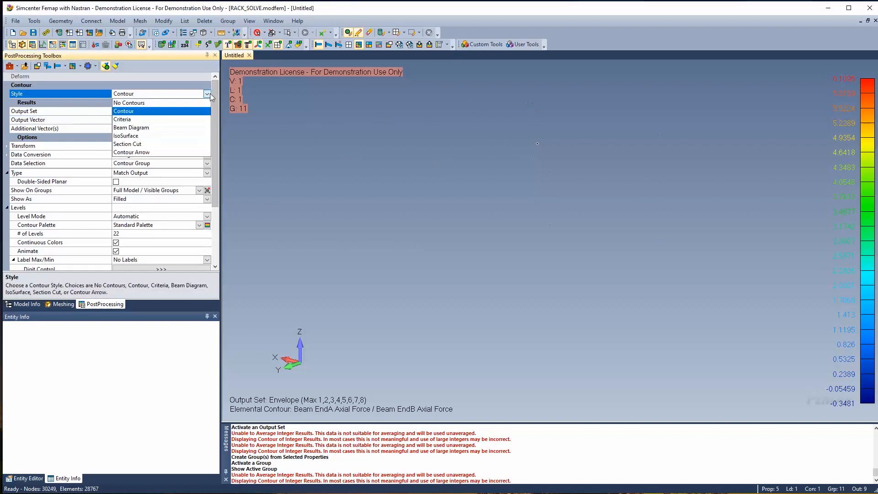
pyautogui.click(132, 152)
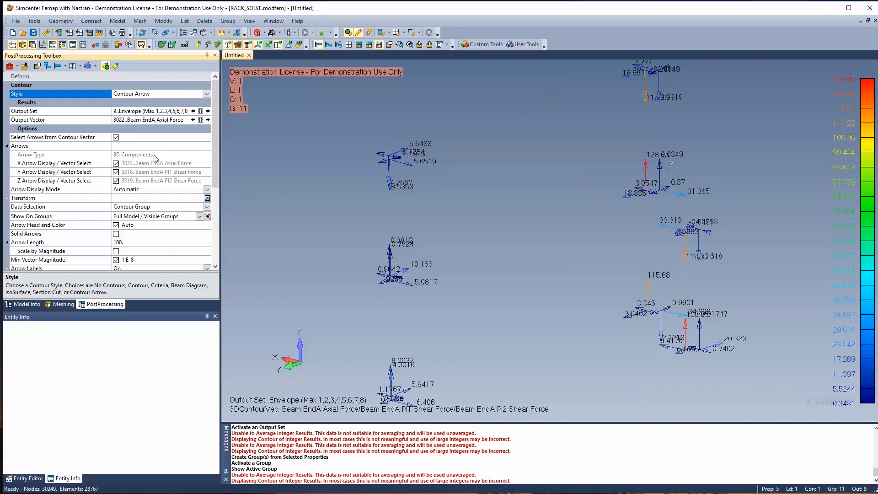
pyautogui.scroll(5, 397, 155)
pyautogui.moveTo(397, 154); pyautogui.dragTo(391, 154, button='middle')
pyautogui.scroll(-5, 489, 191)
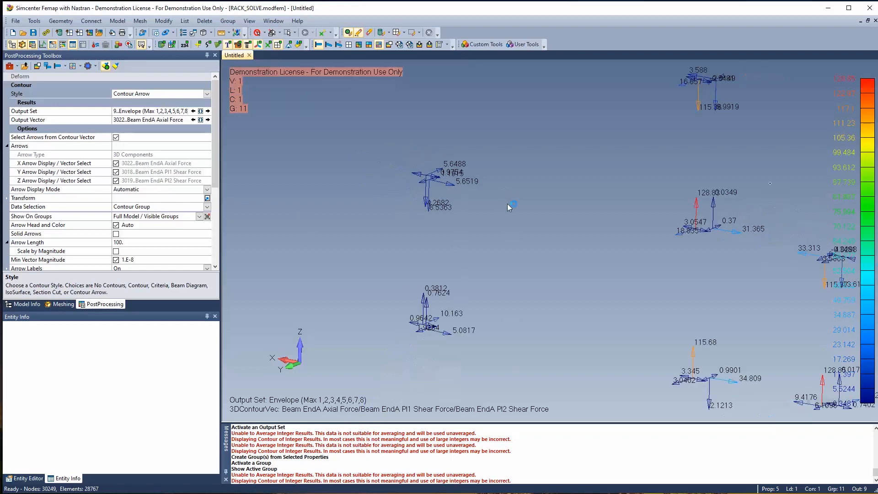
pyautogui.scroll(-1, 419, 242)
pyautogui.moveTo(421, 241); pyautogui.dragTo(435, 169, button='middle')
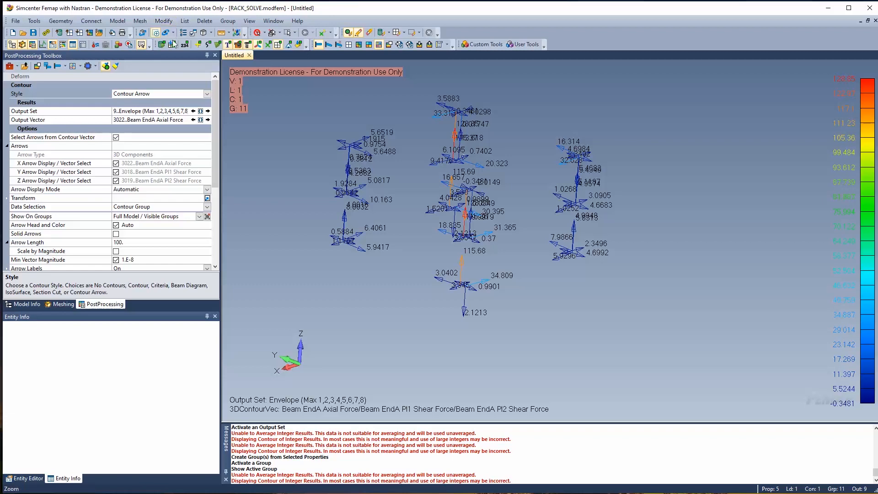
# - Open the Data Table and narrow its window to uncover the fastener arrow plot
pyautogui.click(34, 21)
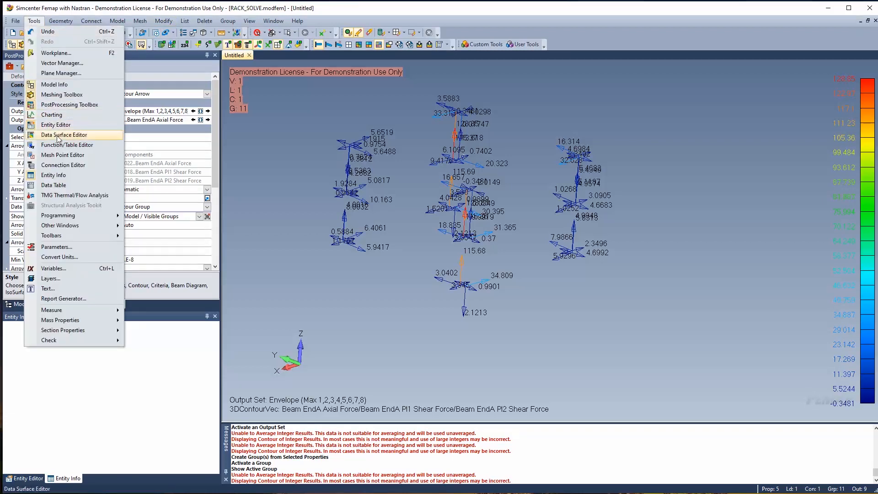
pyautogui.click(53, 185)
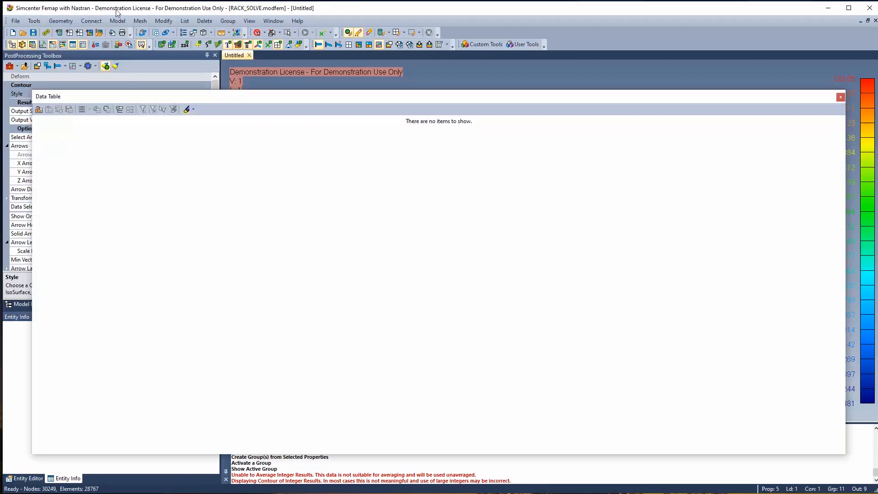
pyautogui.moveTo(845, 140); pyautogui.dragTo(297, 210)
# - List the NASTRAN cases' Beam EndA Pl1 Shear, Pl2 Shear and Axial Force results for all displayed fastener elements to the data table
pyautogui.click(185, 22)
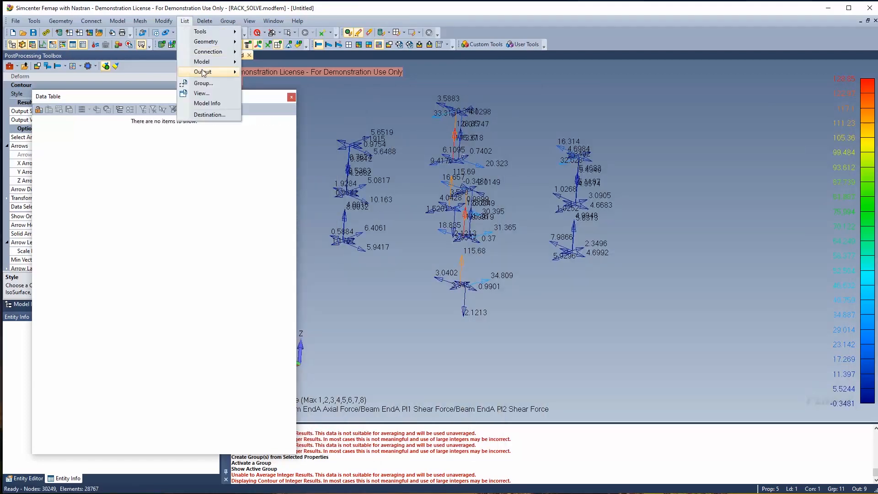
pyautogui.moveTo(204, 73)
pyautogui.click(304, 105)
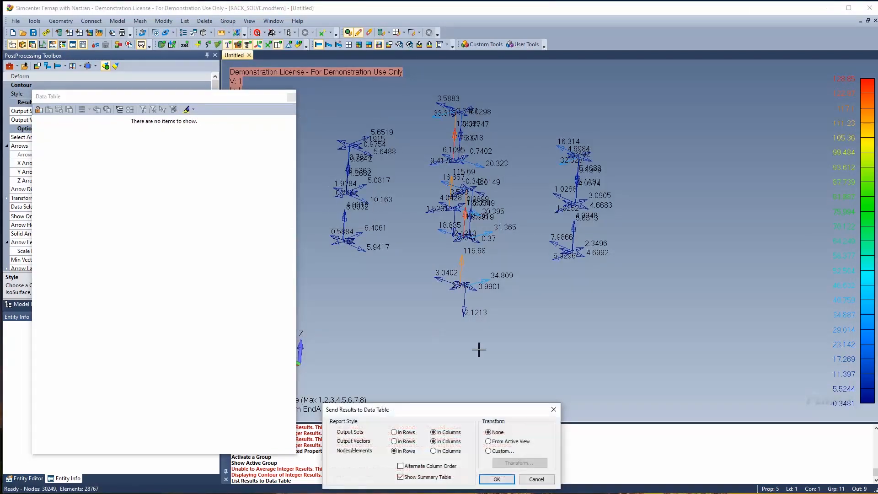
pyautogui.click(497, 479)
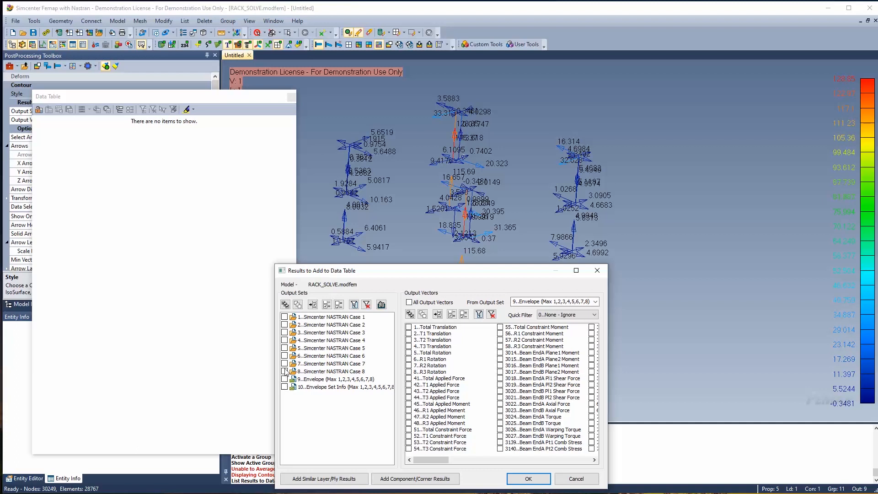
pyautogui.click(285, 305)
pyautogui.click(285, 379)
pyautogui.click(528, 478)
pyautogui.scroll(-1, 339, 113)
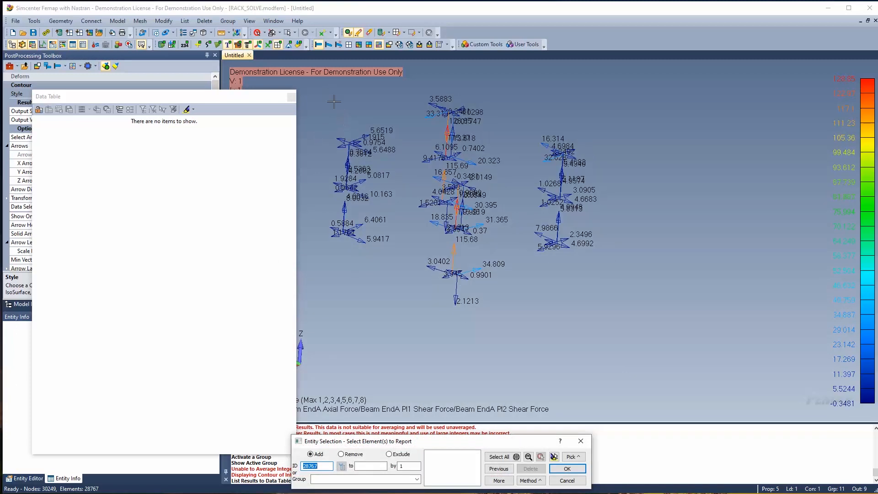
pyautogui.keyDown('shift'); pyautogui.moveTo(521, 227); pyautogui.dragTo(653, 319); pyautogui.keyUp('shift')
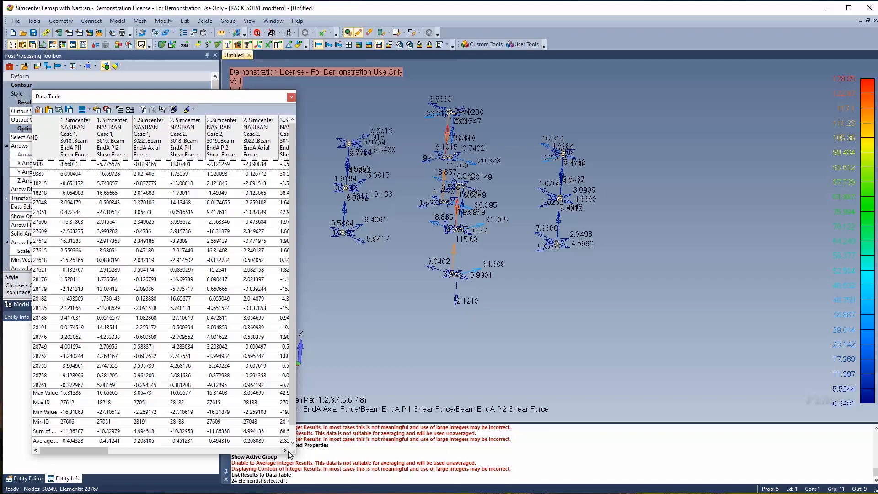
# - Widen the data table, sort it in descending order of Case 1 Beam EndA Pl1 Shear Force, and send it to Excel
pyautogui.moveTo(295, 454); pyautogui.dragTo(808, 458)
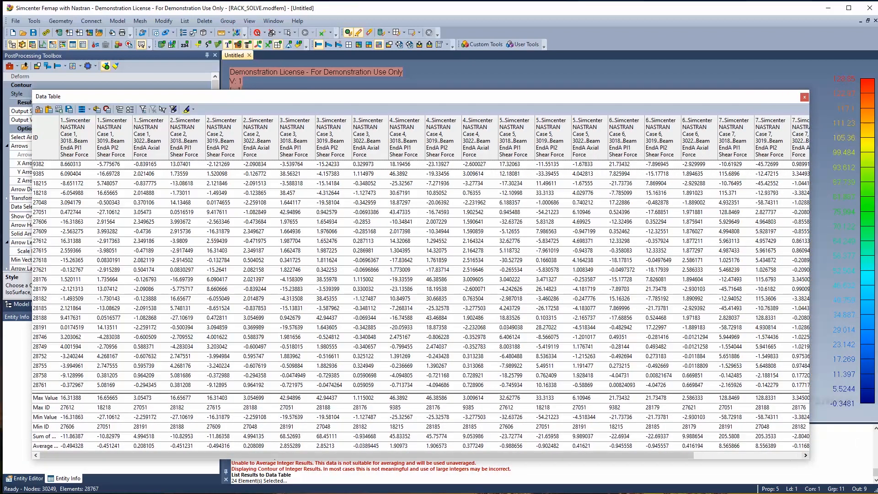
pyautogui.click(82, 151)
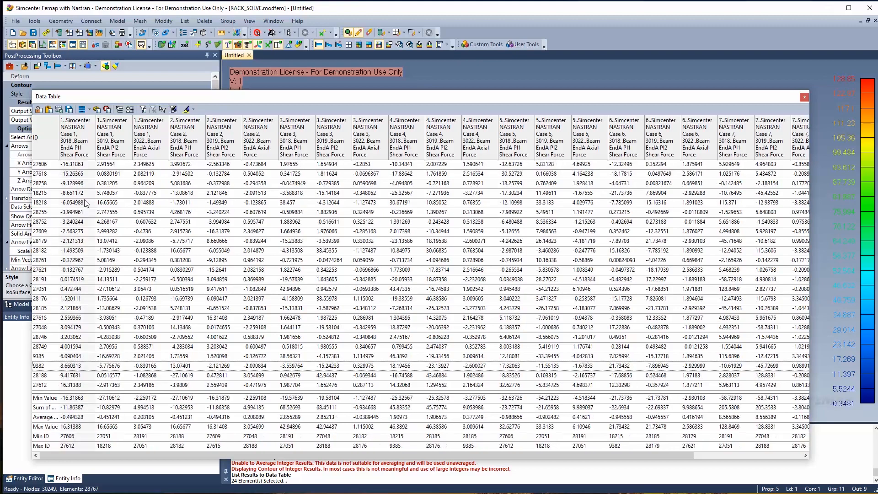
pyautogui.click(86, 149)
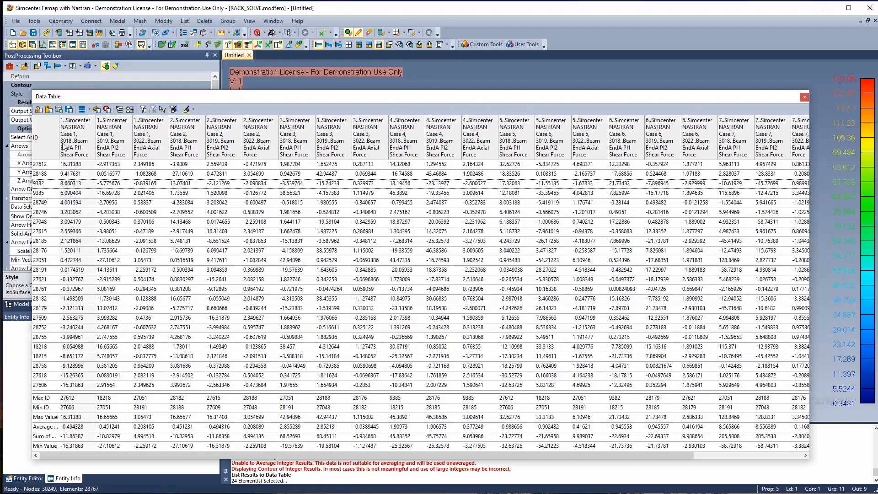
pyautogui.click(63, 113)
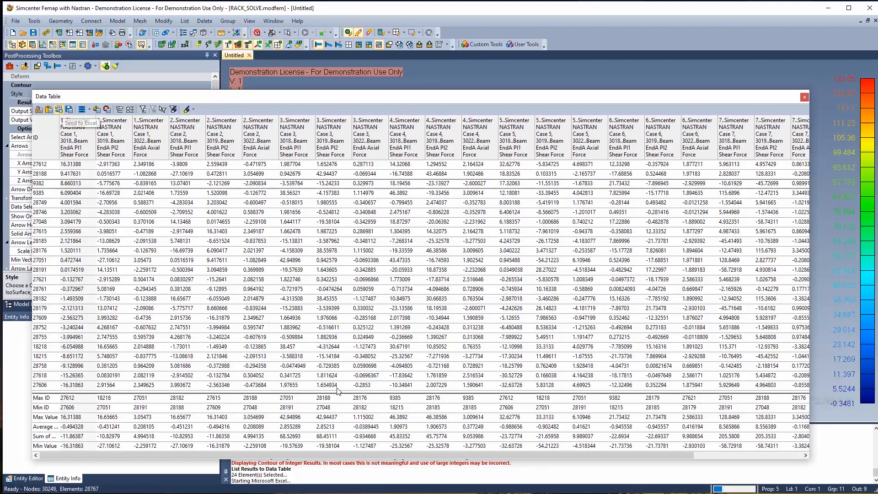